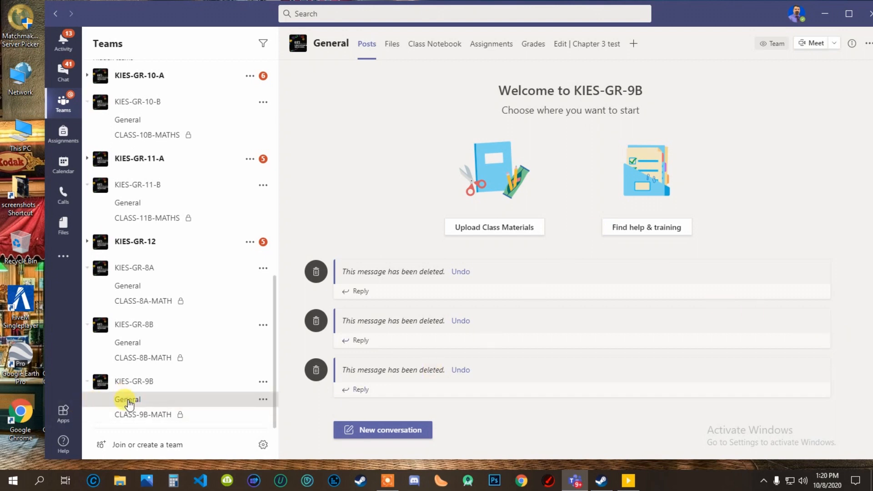
Remove the "Edit | Chapter 3 test" tab from the General channel of the KIES-GR-9B team.
left_click(622, 46)
left_click(625, 45)
left_click(612, 94)
left_click(592, 249)
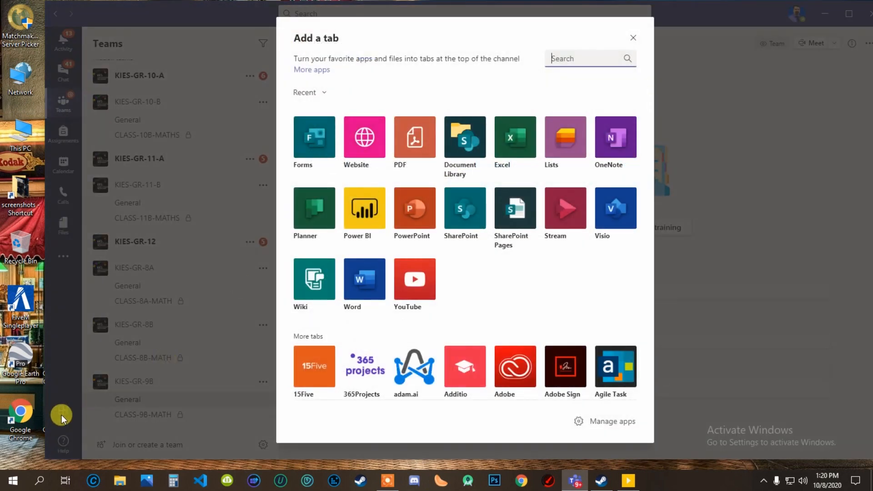
key("Escape")
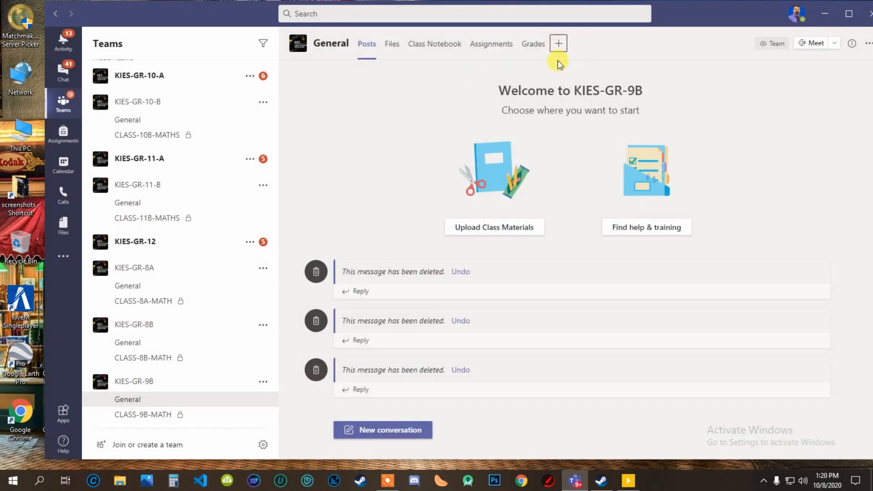
Add a Forms tab to the General channel with a new shared form named "testing", leaving the channel post enabled.
left_click(564, 47)
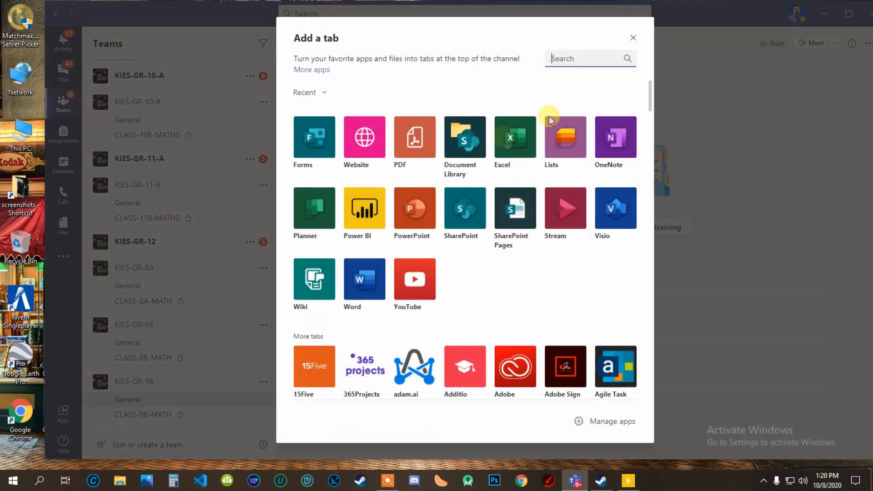
left_click(314, 137)
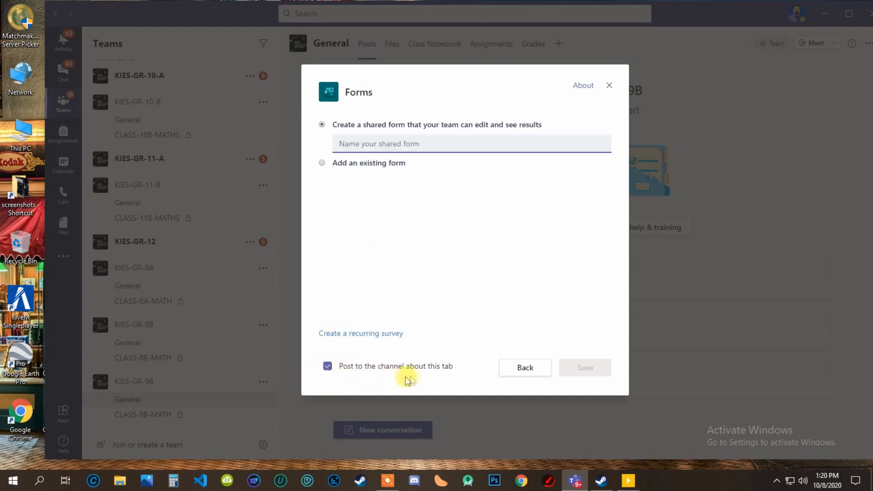
left_click(368, 145)
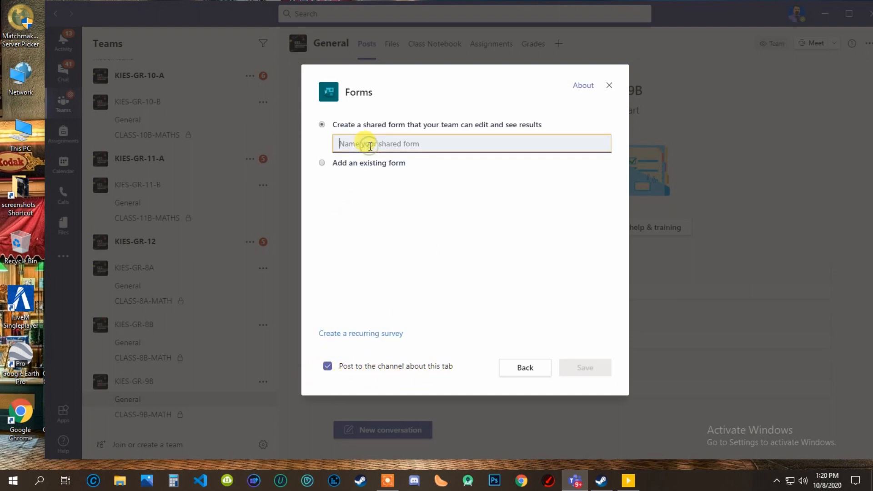
type("testing")
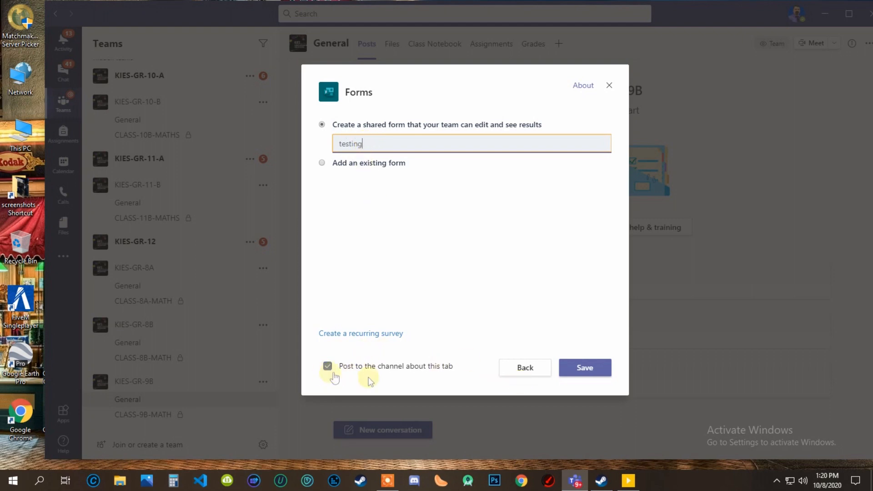
left_click(577, 367)
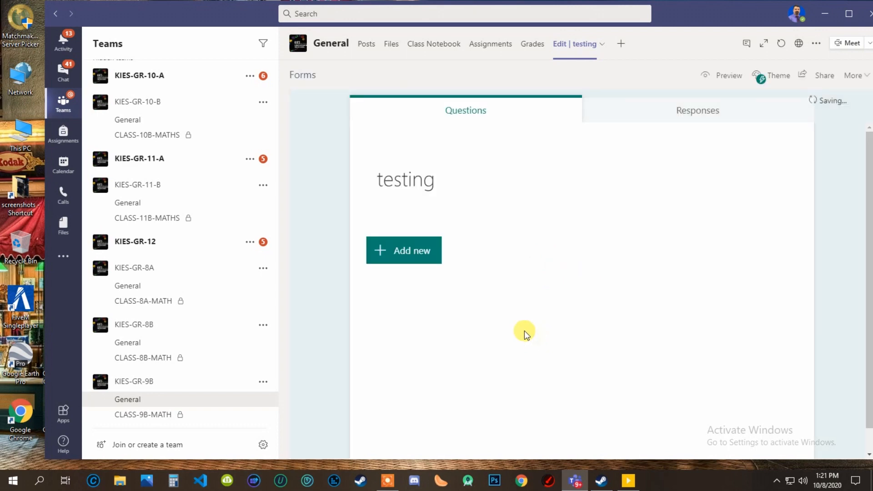
Add four blank choice questions to the testing form and look over them.
left_click(414, 254)
left_click(416, 253)
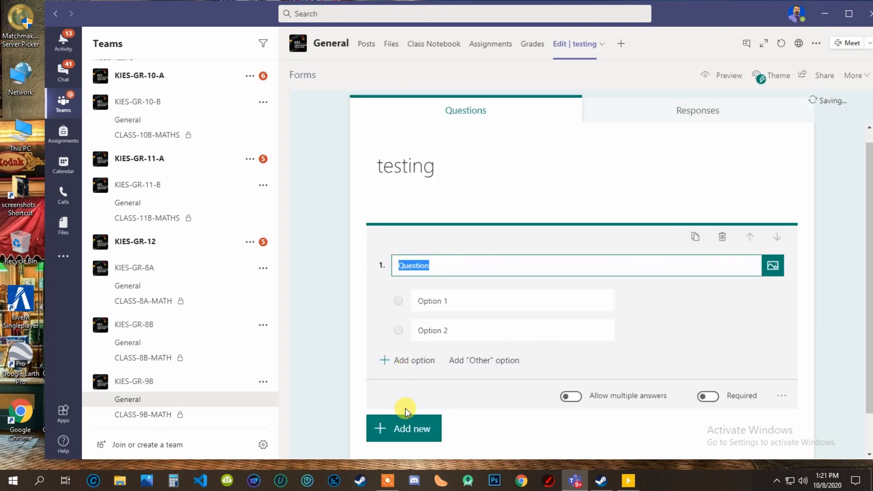
left_click(407, 422)
left_click(418, 386)
left_click(417, 384)
left_click(417, 384)
left_click(417, 383)
left_click(417, 383)
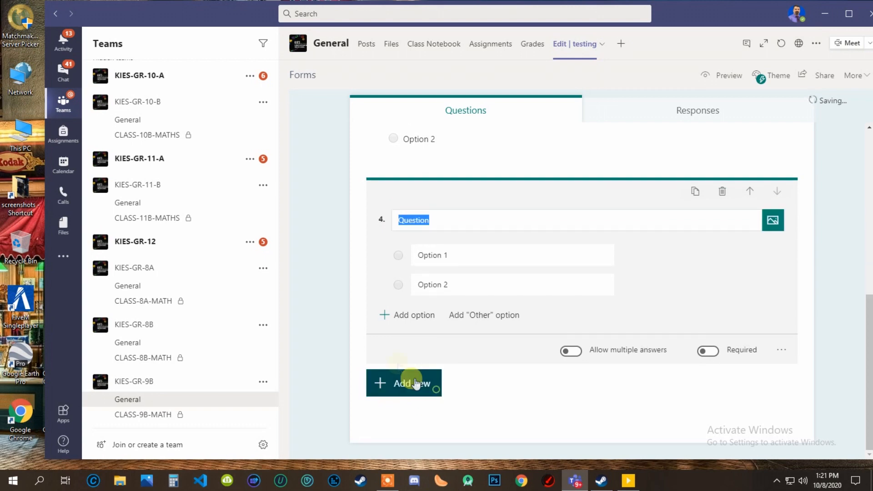
scroll(395, 357, "up", 8)
scroll(437, 325, "down", 8)
scroll(471, 331, "up", 8)
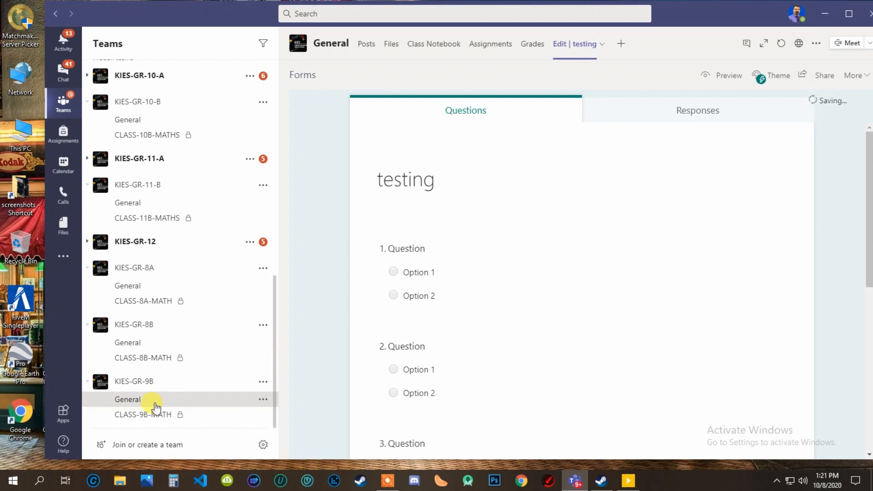
Check the testing form's Responses and Questions views, and open the form through its link in the General channel's posts.
left_click(690, 108)
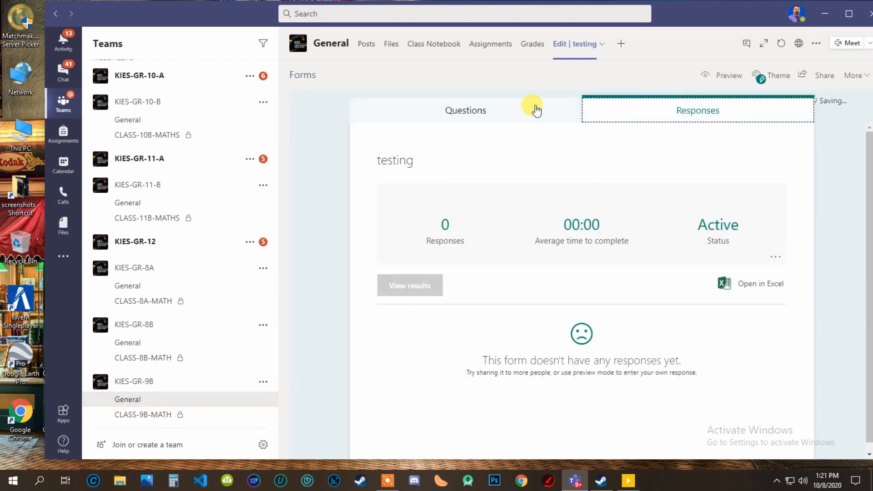
left_click(538, 110)
left_click(696, 114)
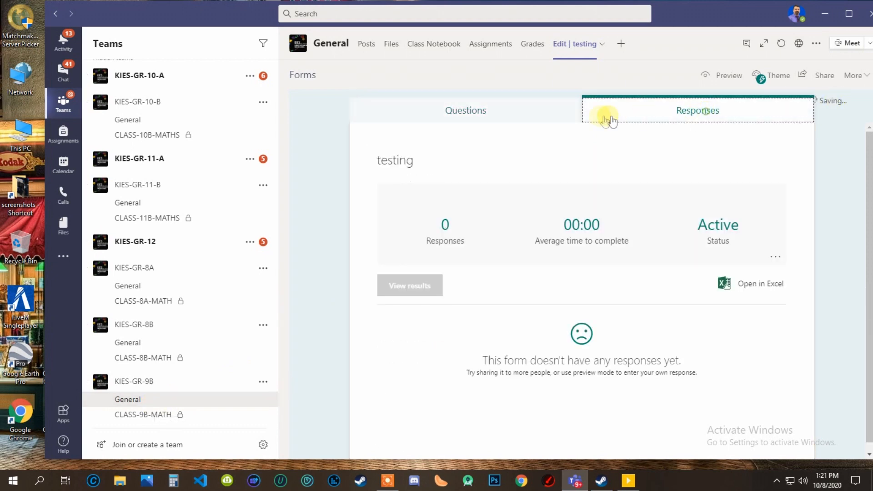
left_click(509, 112)
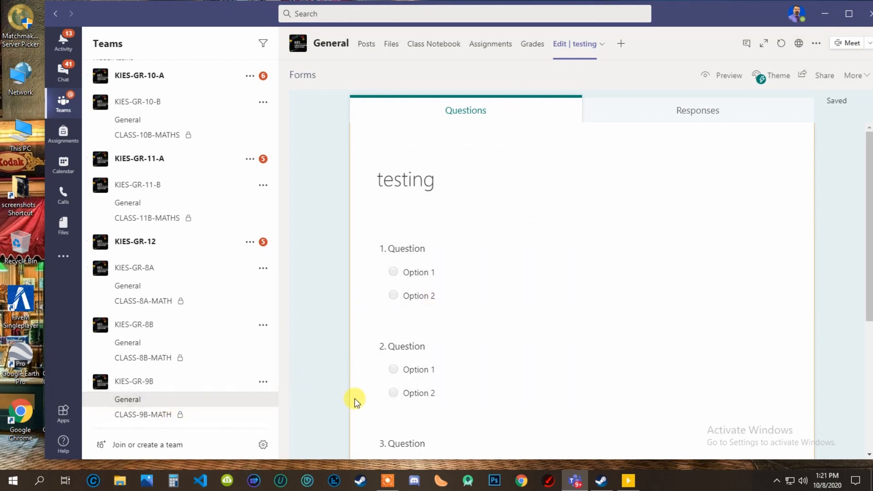
left_click(130, 401)
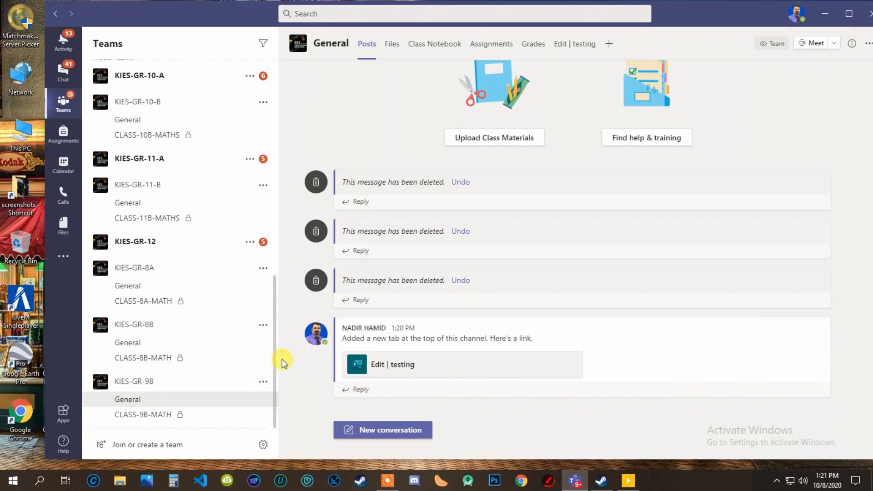
left_click(398, 367)
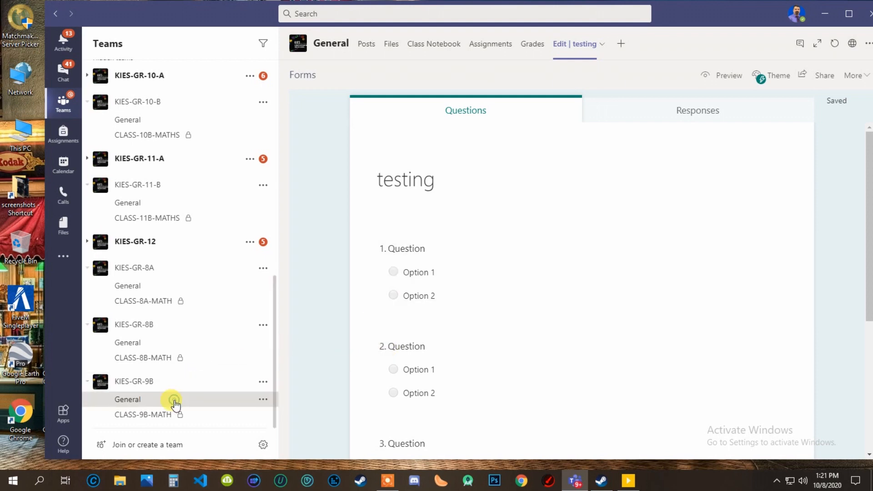
Delete the General channel post that announces the testing form tab.
left_click(175, 403)
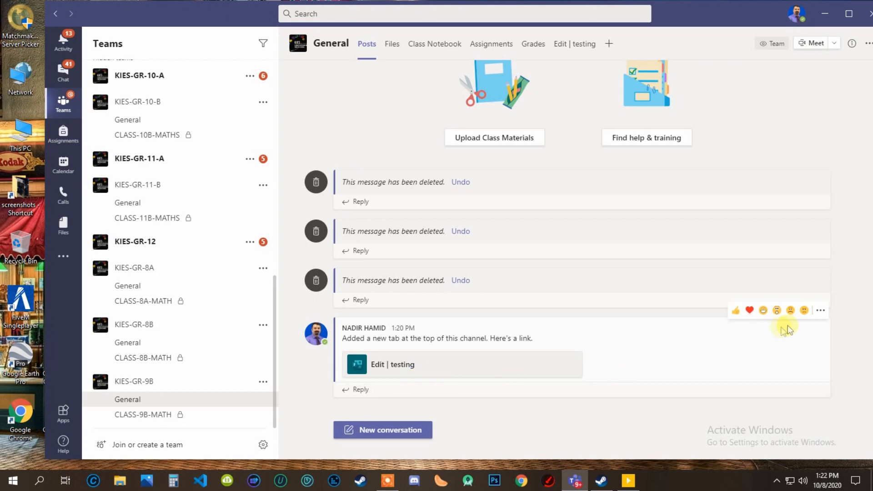
left_click(821, 310)
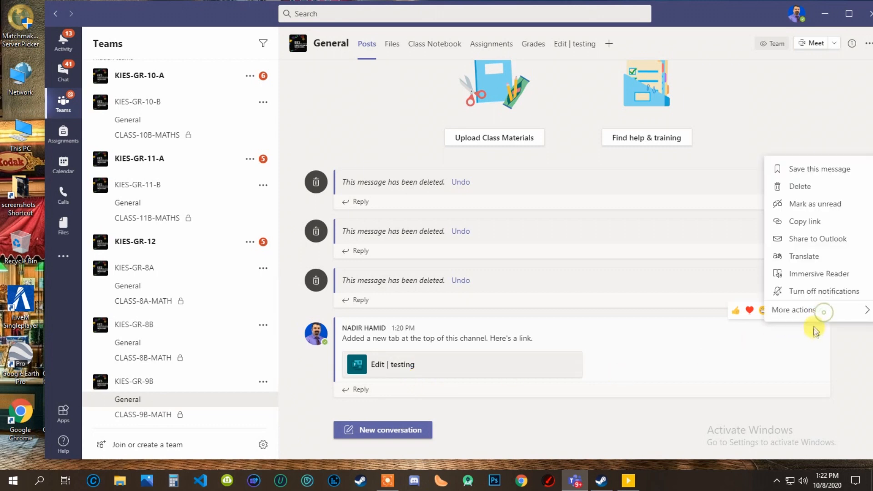
left_click(807, 188)
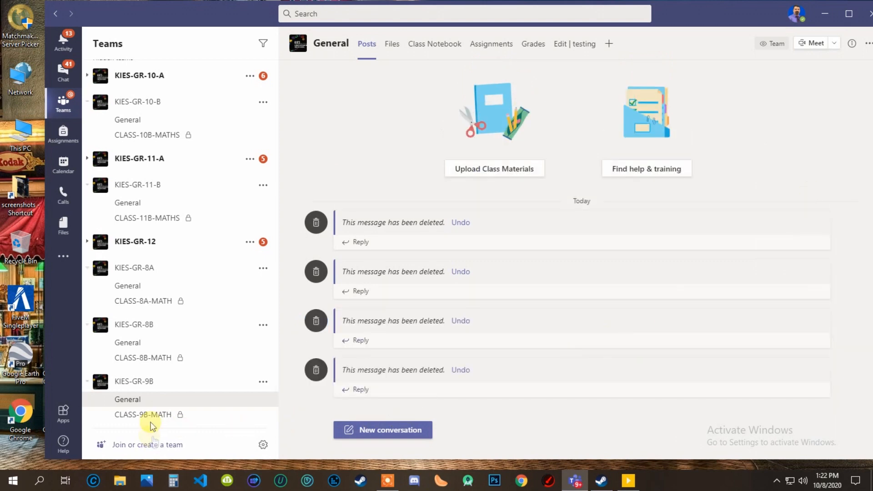
Remove the "Edit | testing" tab from the General channel.
left_click(591, 43)
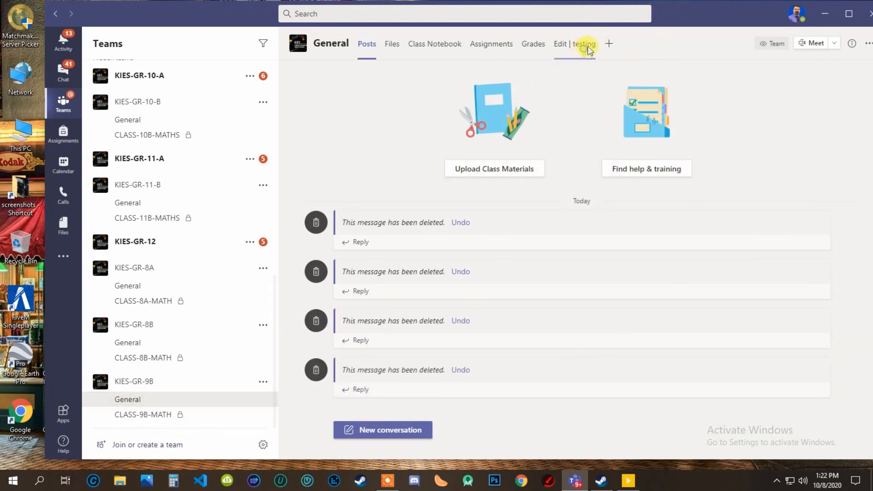
left_click(602, 44)
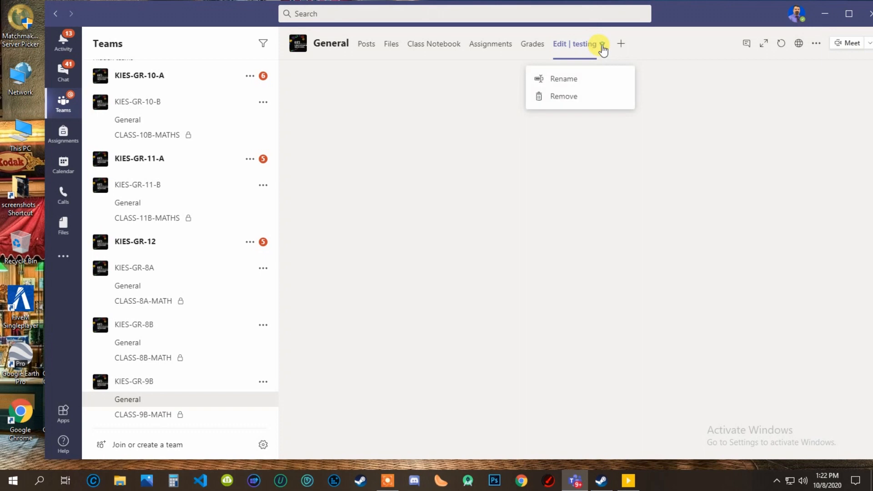
left_click(564, 96)
left_click(579, 246)
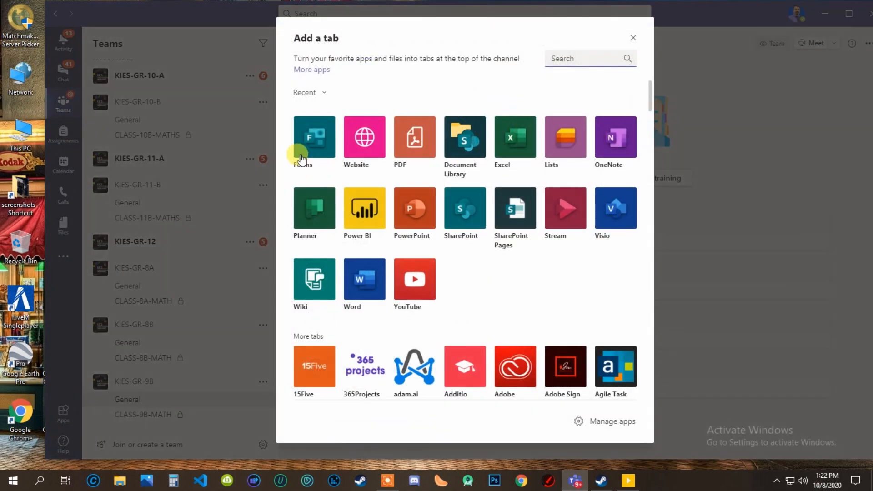
Add a Forms tab with a new shared form named "Week 3 Quiz", with posting to the channel turned off.
left_click(298, 141)
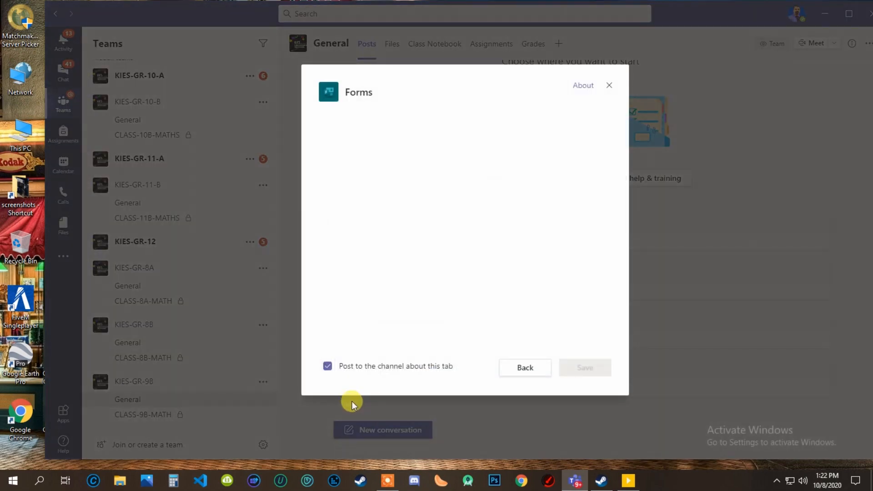
left_click(328, 370)
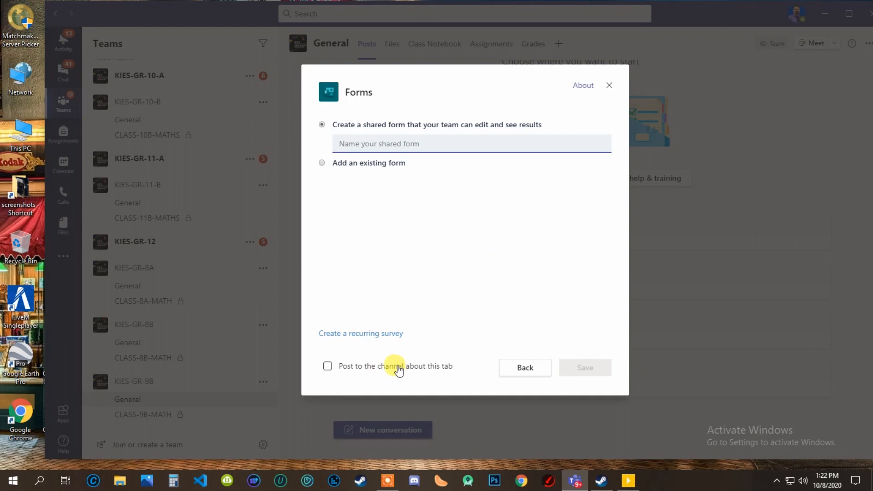
left_click(372, 145)
type("Week 3 Quiz")
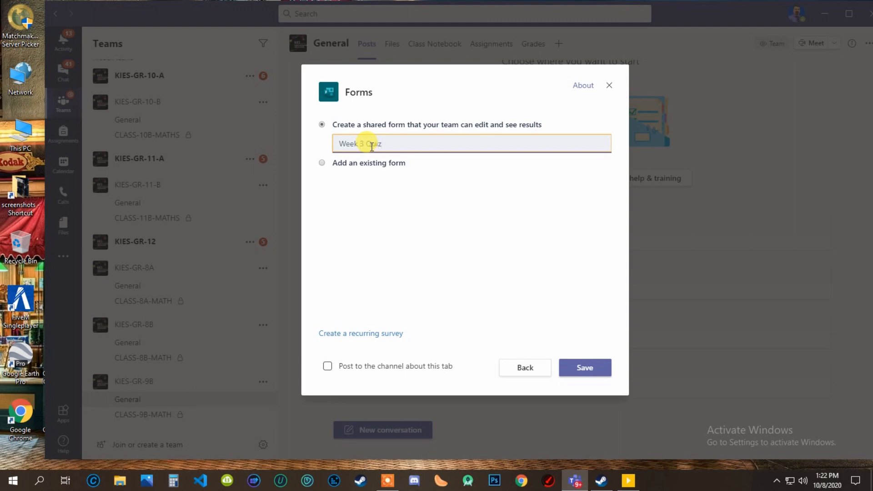
left_click(585, 368)
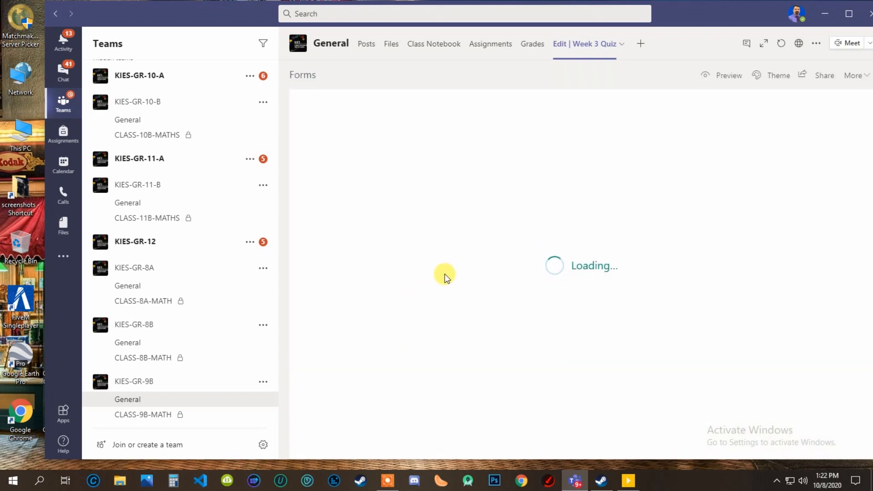
Add four blank choice questions to the Week 3 Quiz form and look over them.
left_click(418, 254)
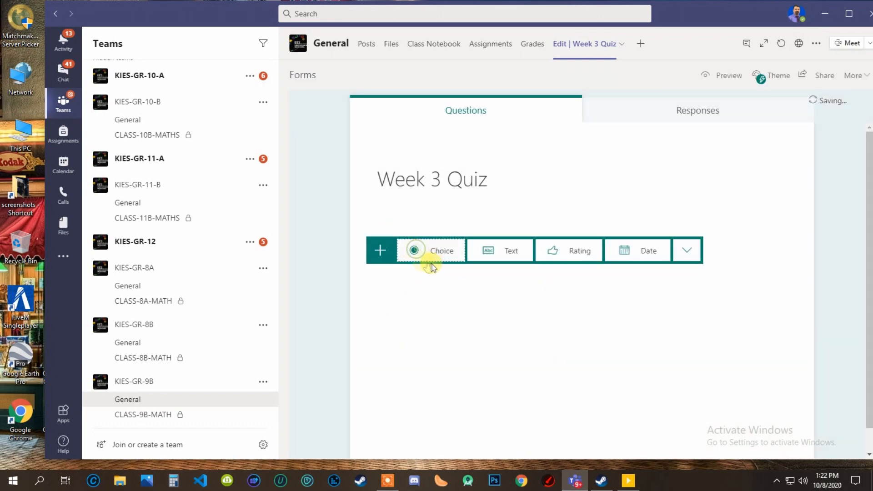
left_click(417, 258)
left_click(419, 399)
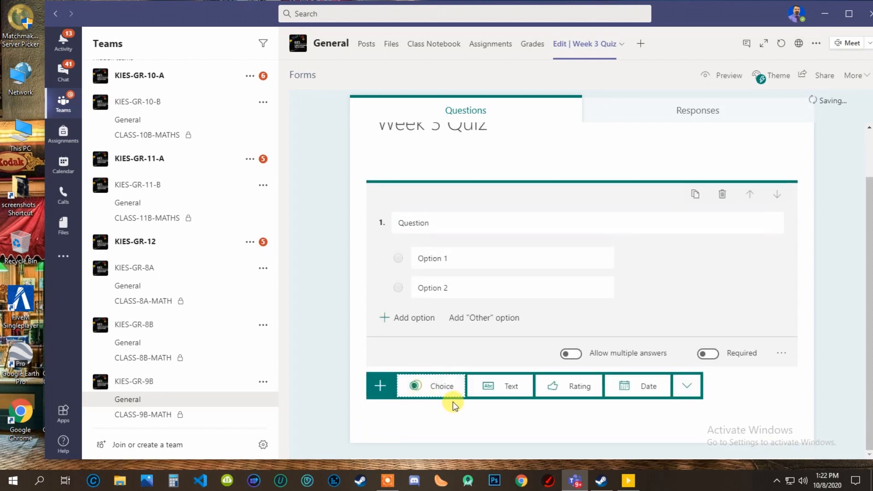
left_click(429, 398)
left_click(425, 388)
left_click(436, 390)
left_click(390, 383)
left_click(438, 389)
scroll(457, 255, "up", 5)
scroll(457, 255, "up", 2)
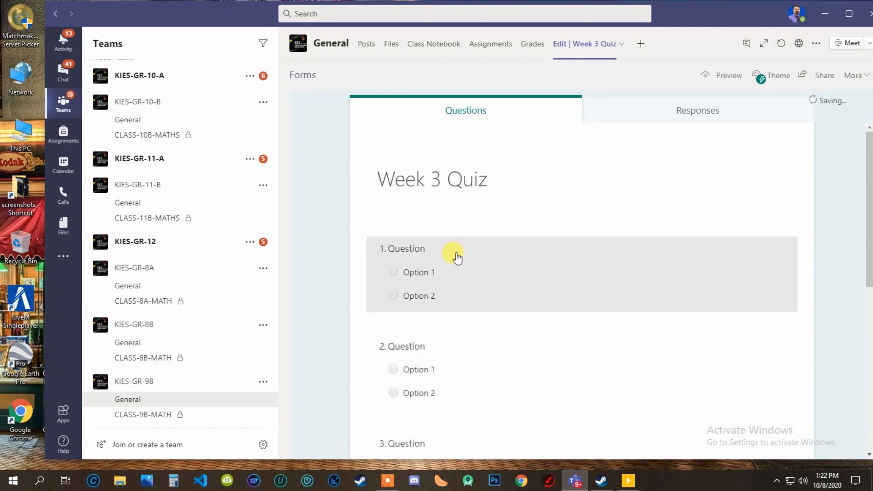
scroll(455, 257, "down", 7)
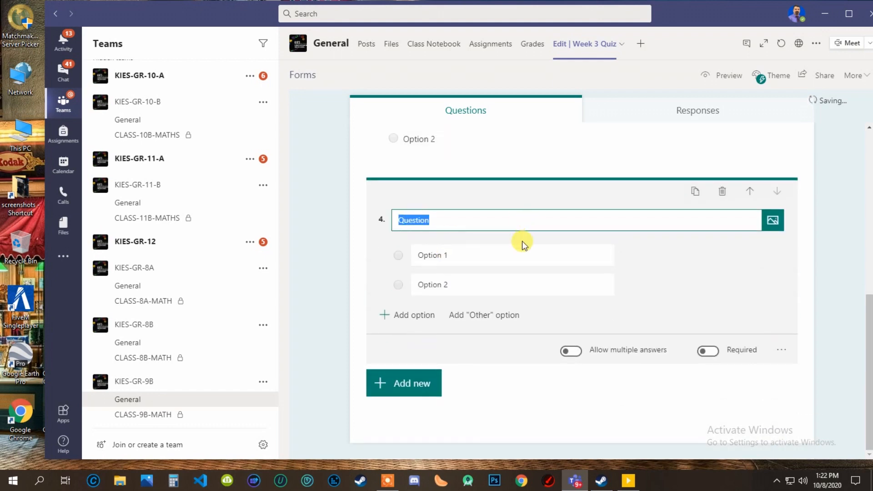
scroll(459, 269, "up", 8)
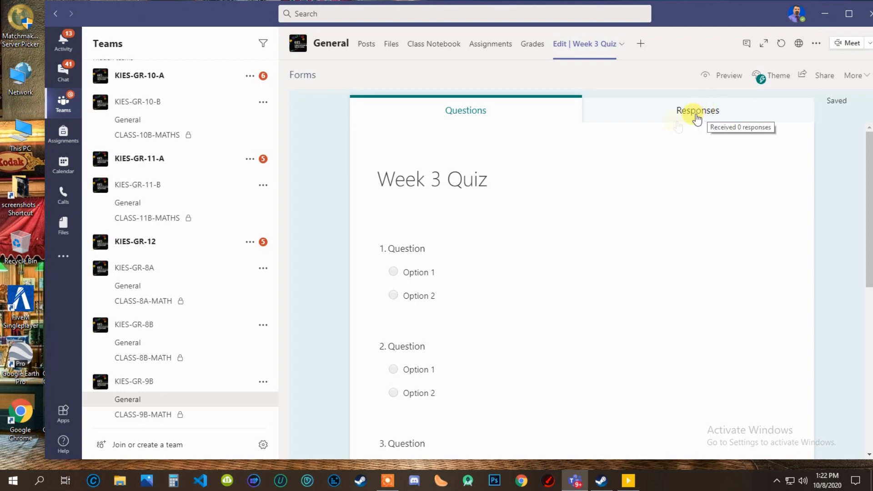
Check the General channel's posts for a tab announcement and reopen the Week 3 Quiz form.
left_click(136, 405)
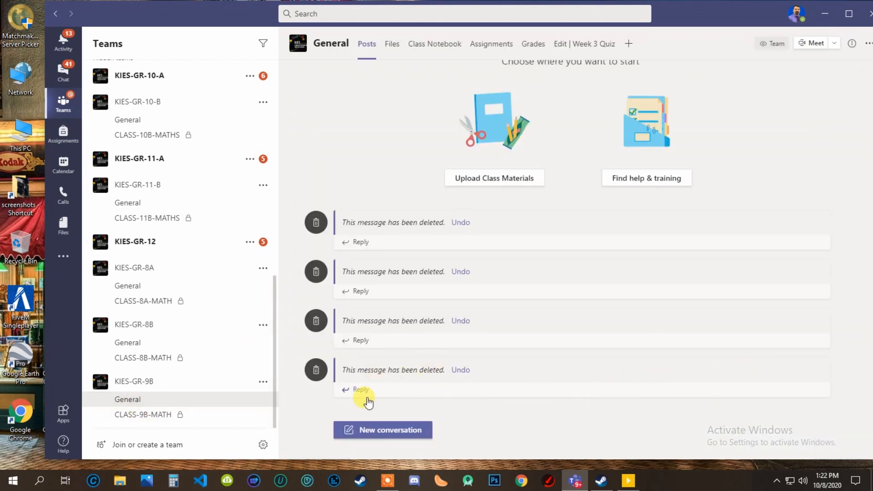
left_click(585, 45)
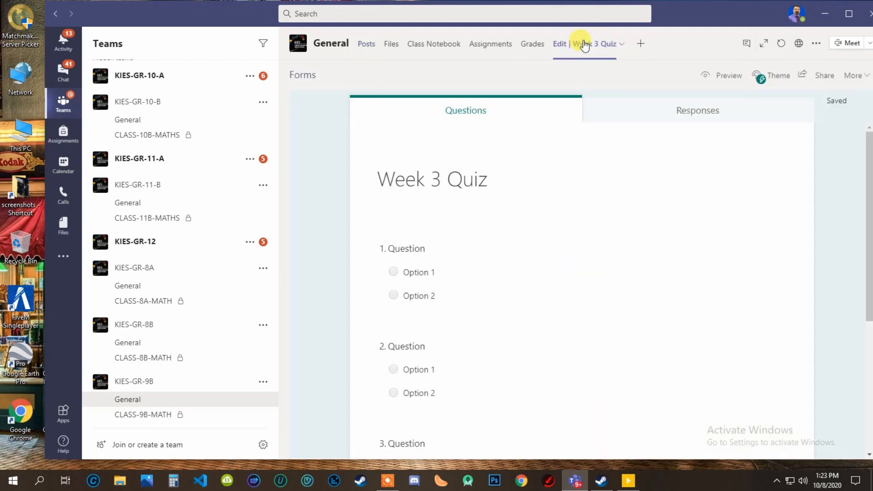
Add a Forms tab to the General channel with a new shared form named "Week 4 Quiz", with posting to the channel turned off.
left_click(622, 43)
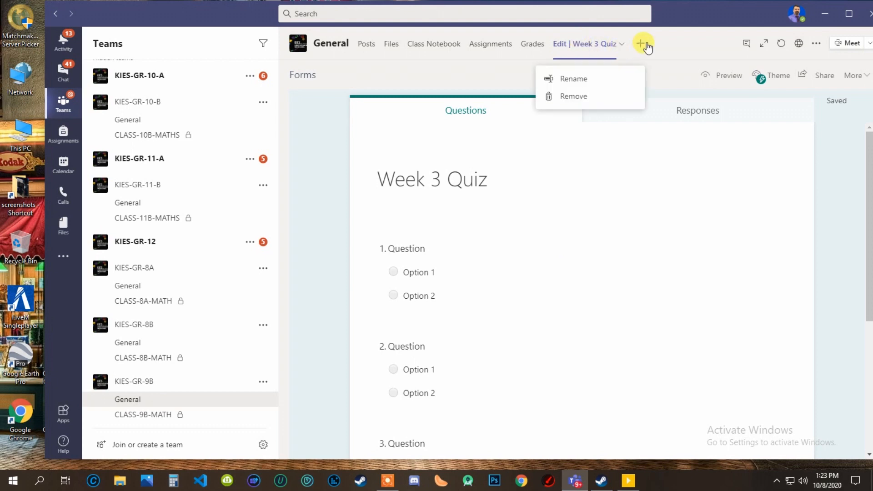
left_click(641, 44)
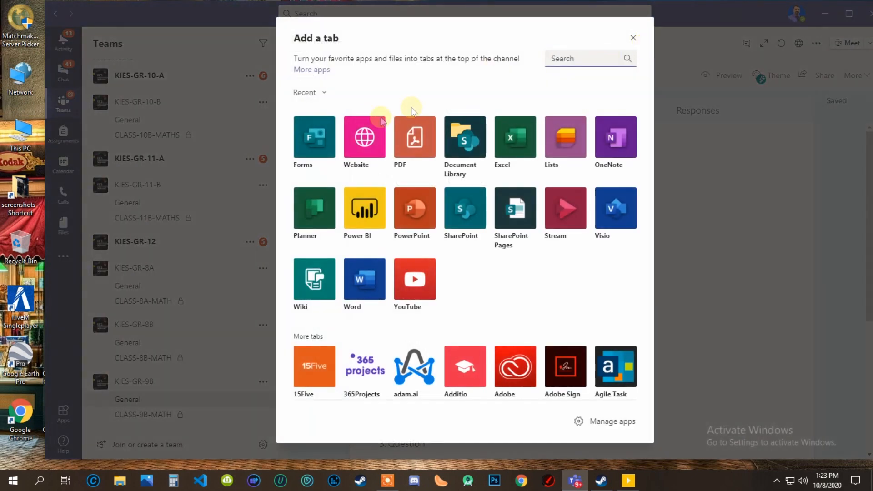
left_click(310, 140)
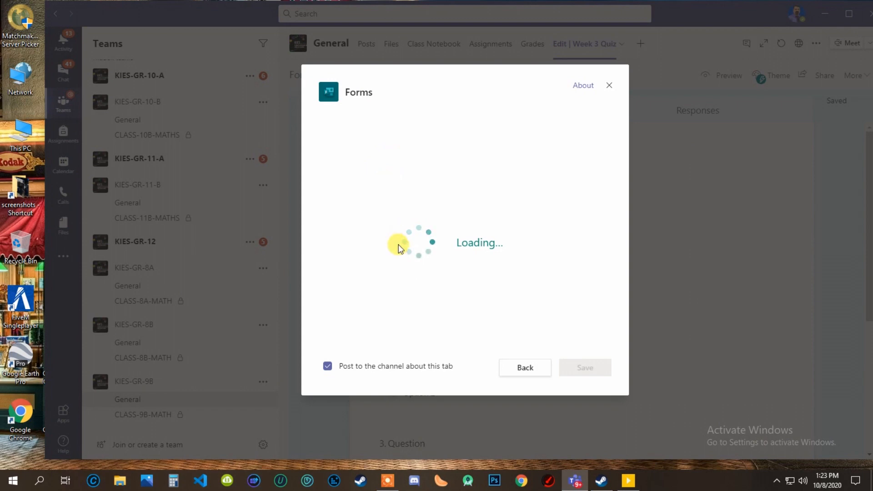
left_click(380, 150)
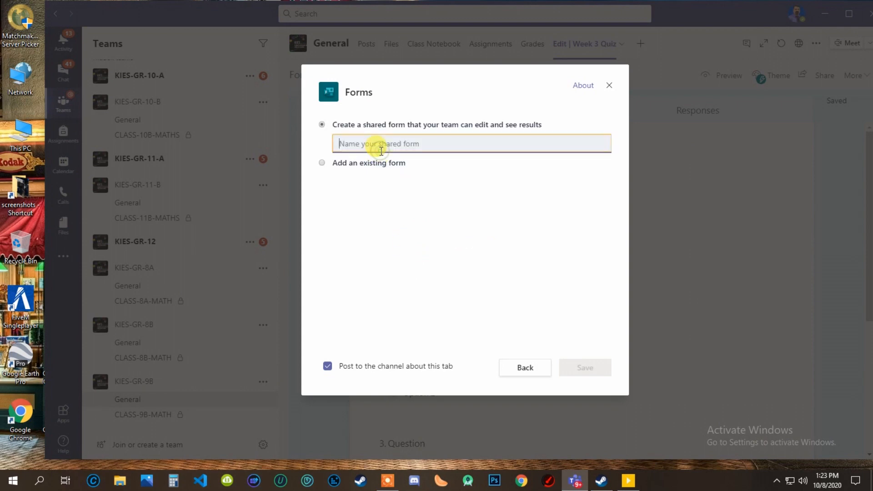
type("Week 4 Quiz")
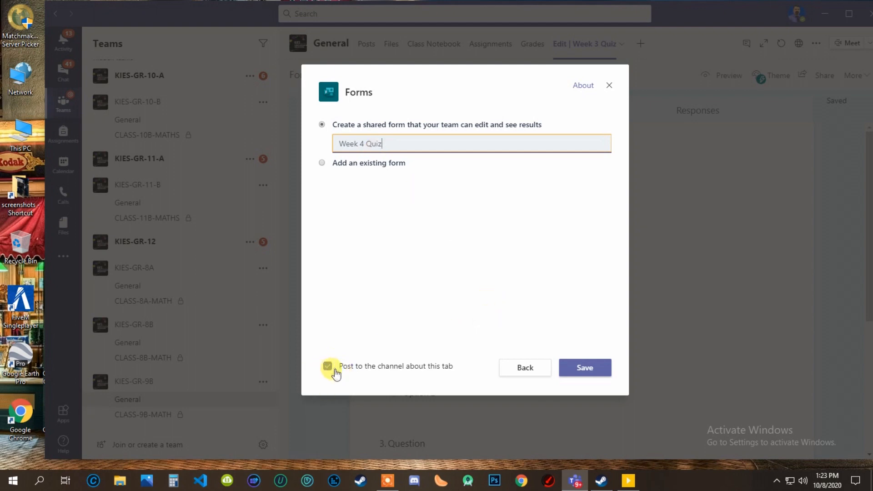
left_click(327, 367)
left_click(592, 377)
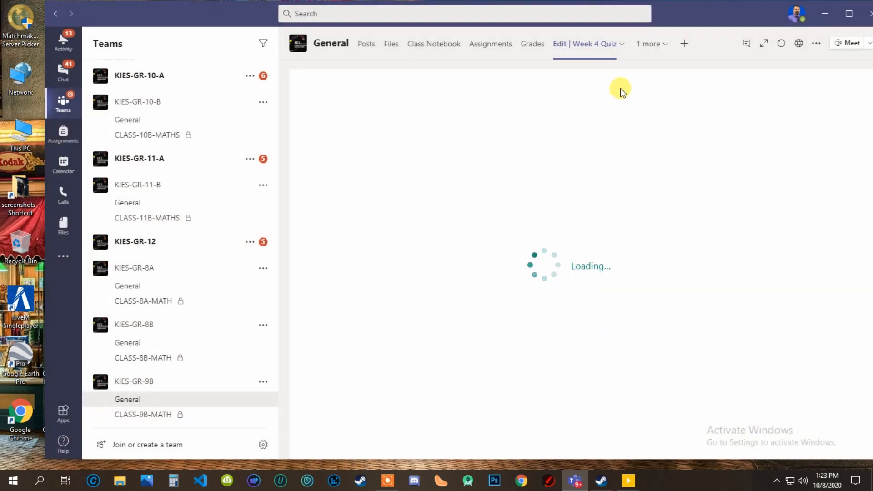
Add four blank text questions to the Week 4 Quiz form.
left_click(400, 248)
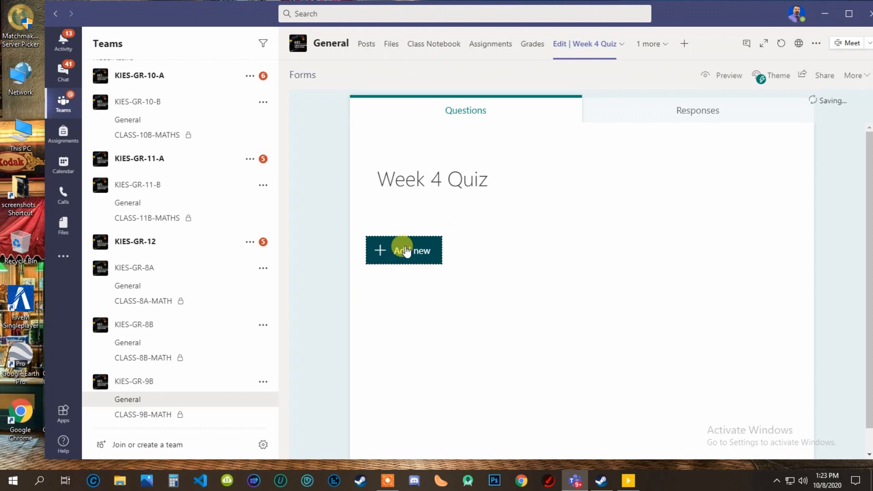
left_click(498, 253)
left_click(400, 373)
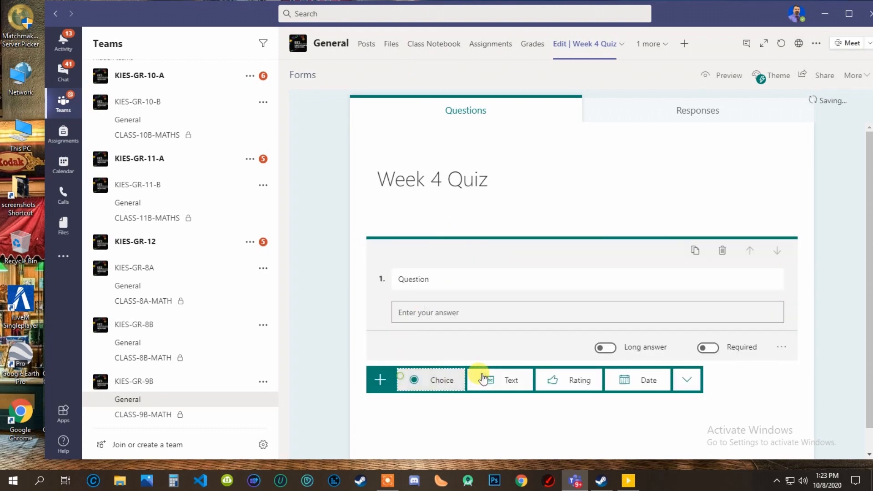
left_click(504, 379)
left_click(426, 381)
left_click(500, 386)
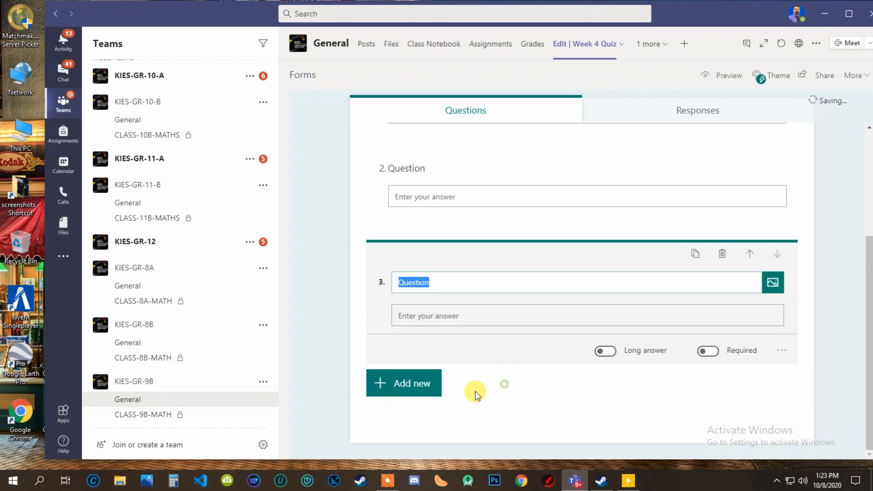
left_click(416, 383)
left_click(505, 382)
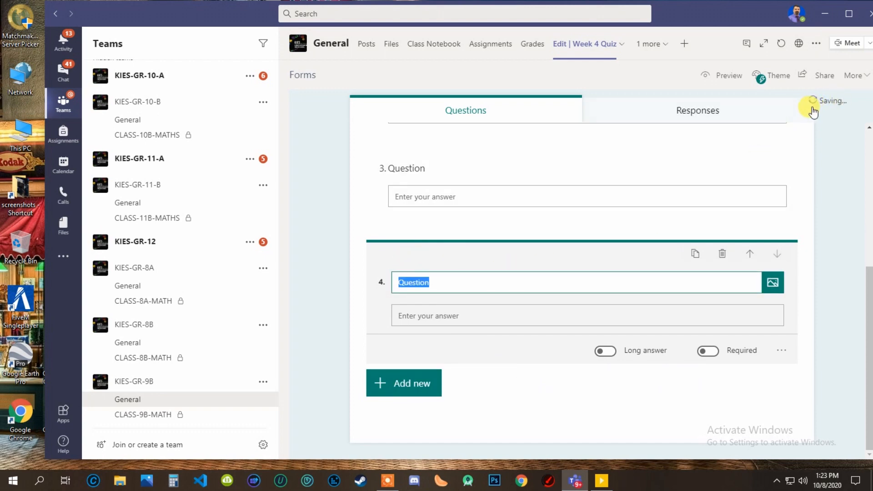
Return to the General channel's posts and add a Forms tab with a new shared form named "Week 5 Quiz", leaving posting to the channel on.
left_click(142, 403)
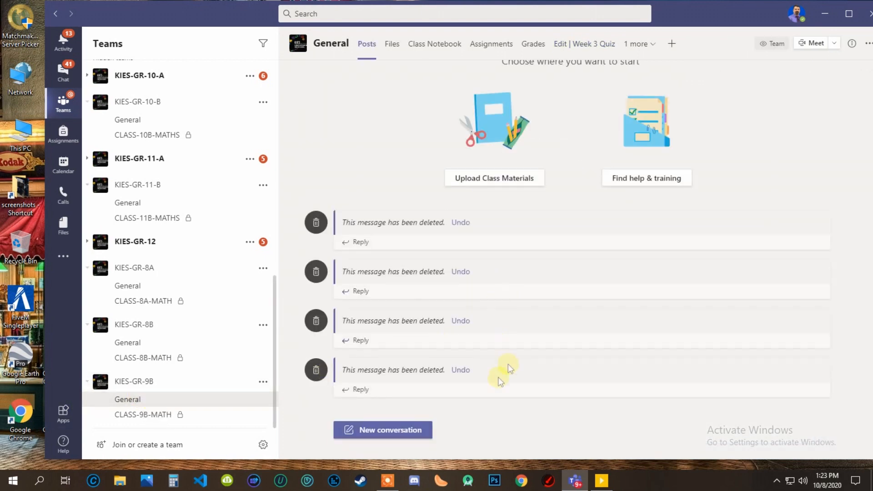
left_click(643, 46)
left_click(672, 44)
left_click(304, 140)
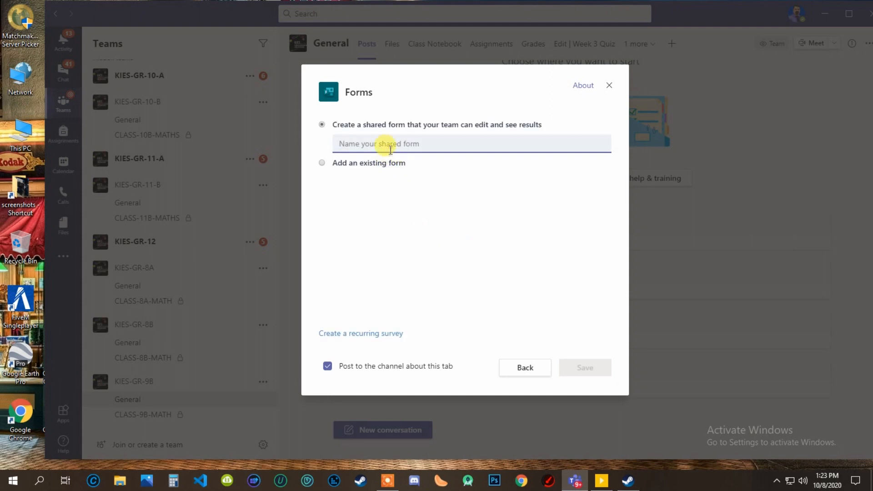
type("Week 5 Quiz")
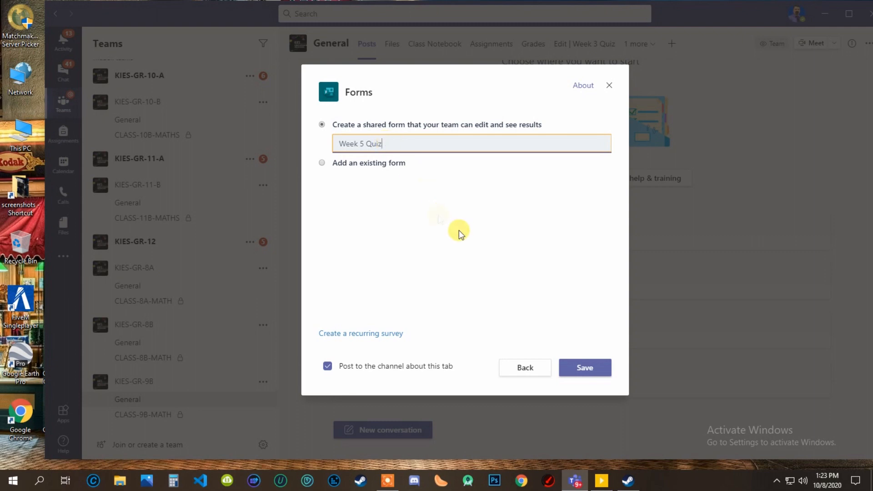
left_click(585, 366)
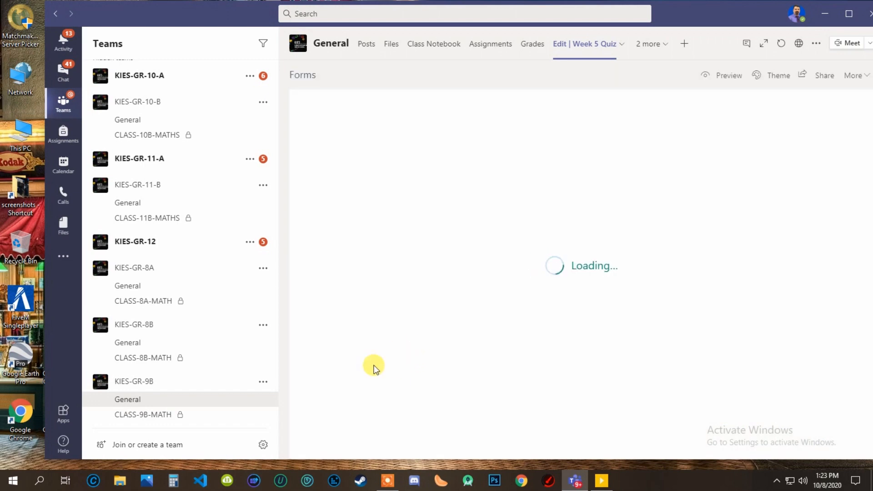
Delete the post in the General channel that announces the Week 5 Quiz tab.
left_click(159, 401)
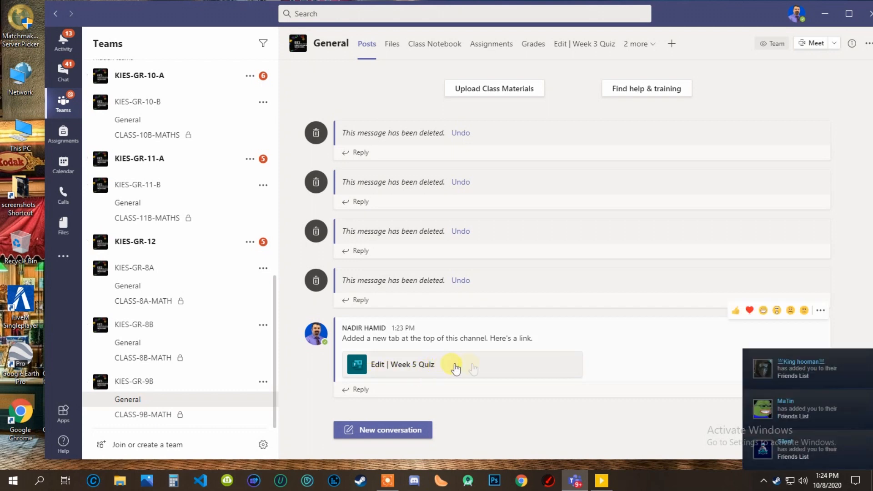
left_click(821, 310)
mouse_move(826, 316)
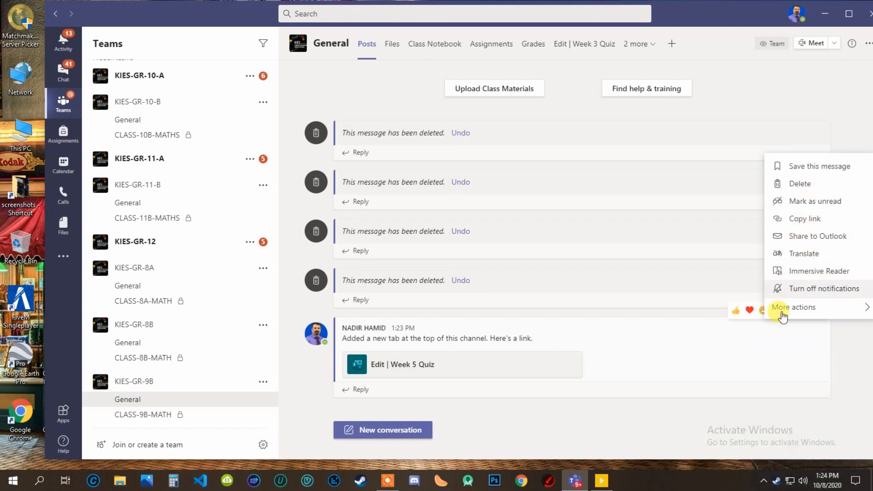
left_click(812, 193)
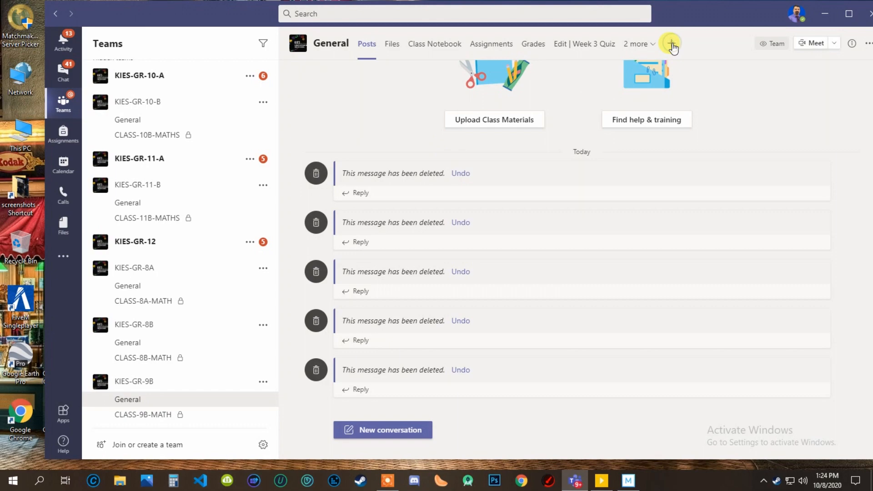
Remove the "Edit | Week 5 Quiz" tab from the General channel.
left_click(673, 44)
left_click(633, 35)
left_click(647, 48)
left_click(643, 92)
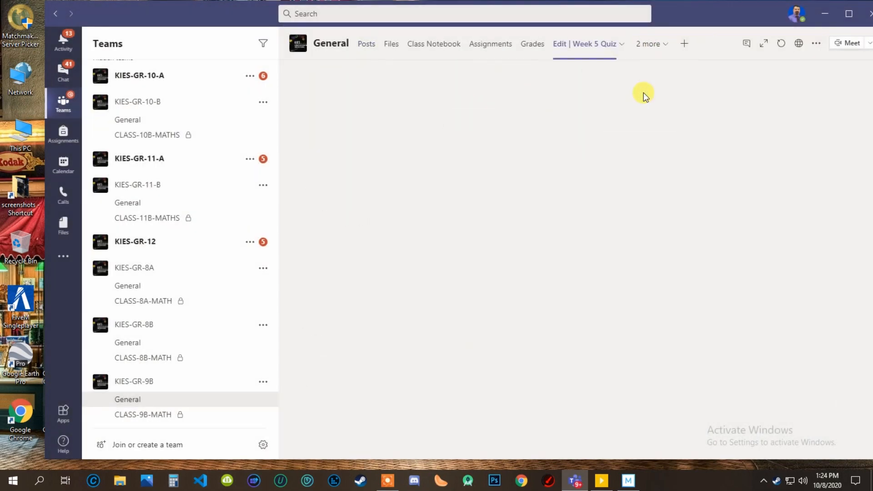
left_click(622, 50)
left_click(578, 95)
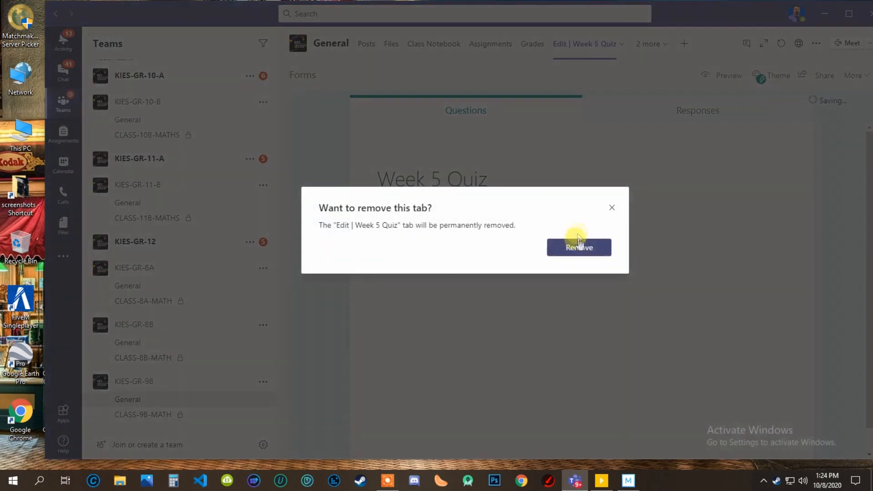
left_click(579, 248)
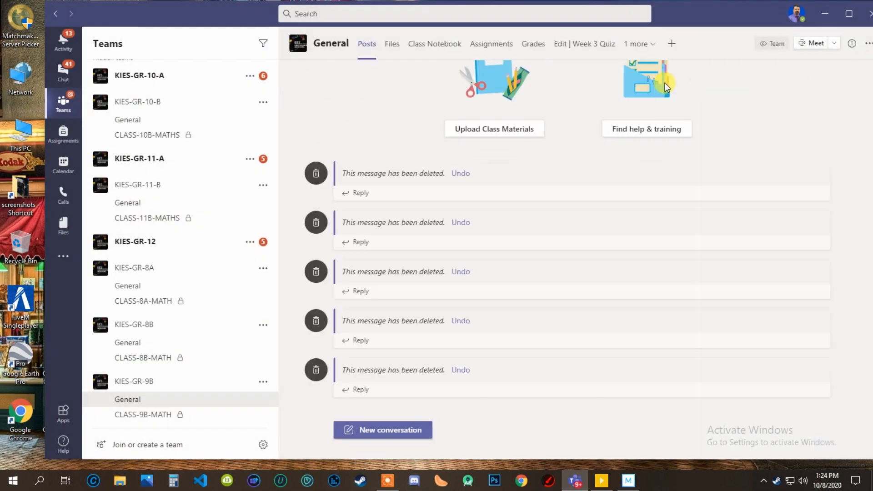
Add a Forms tab with a new shared form named "Week 5 Quiz", with posting to the channel turned off.
left_click(671, 45)
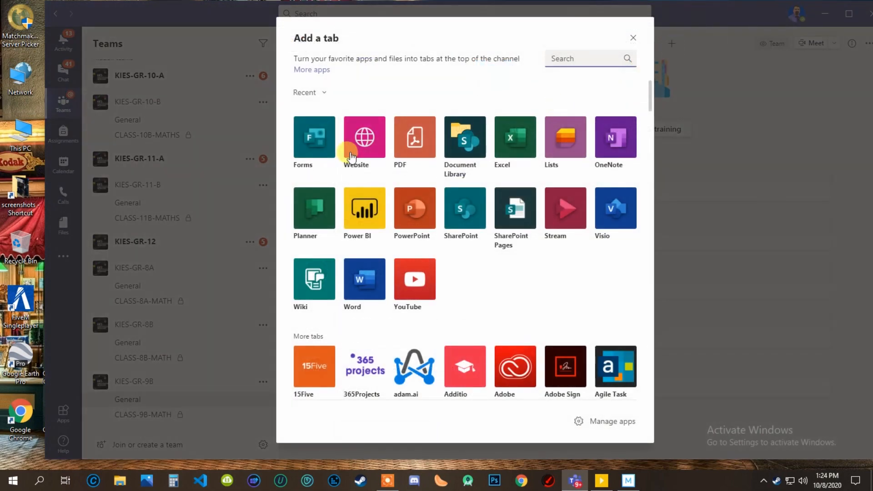
left_click(321, 137)
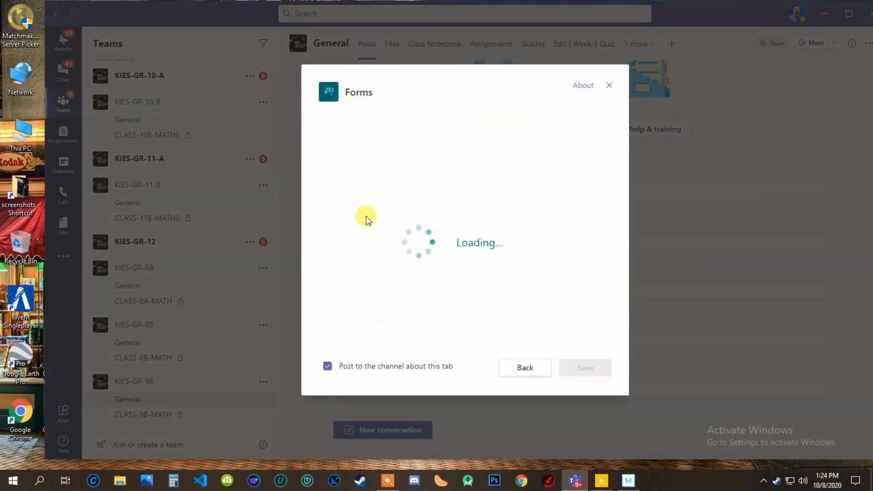
type("Week 5")
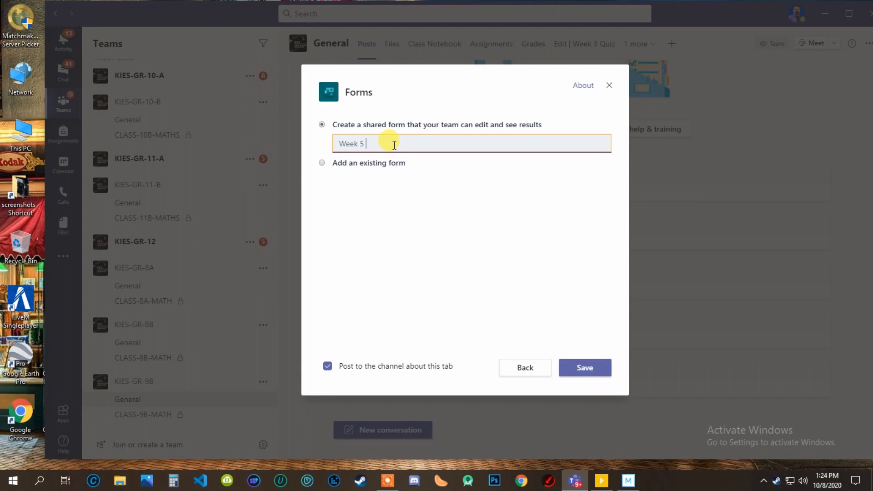
left_click(327, 366)
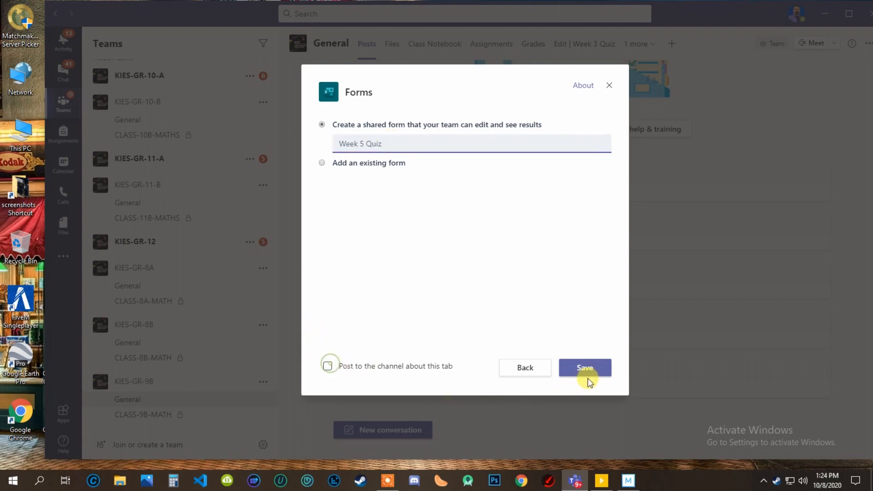
left_click(584, 369)
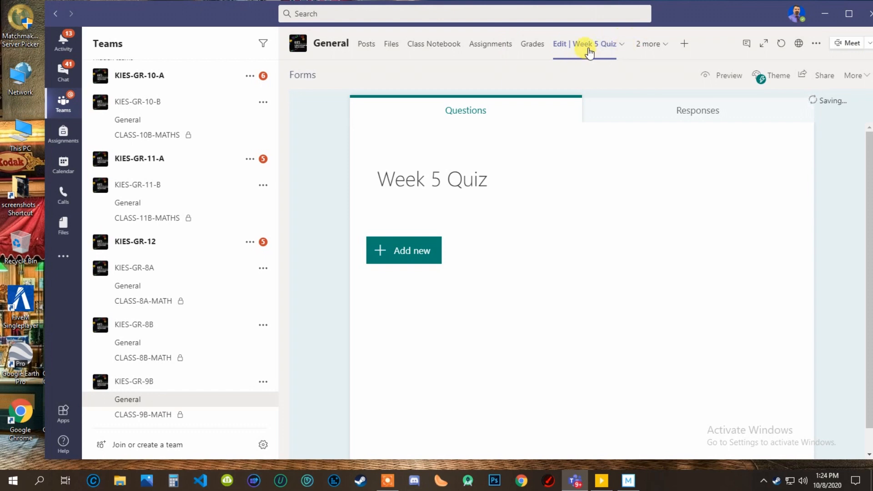
Add four blank rating questions to the Week 5 Quiz form and look over them.
left_click(411, 250)
left_click(571, 253)
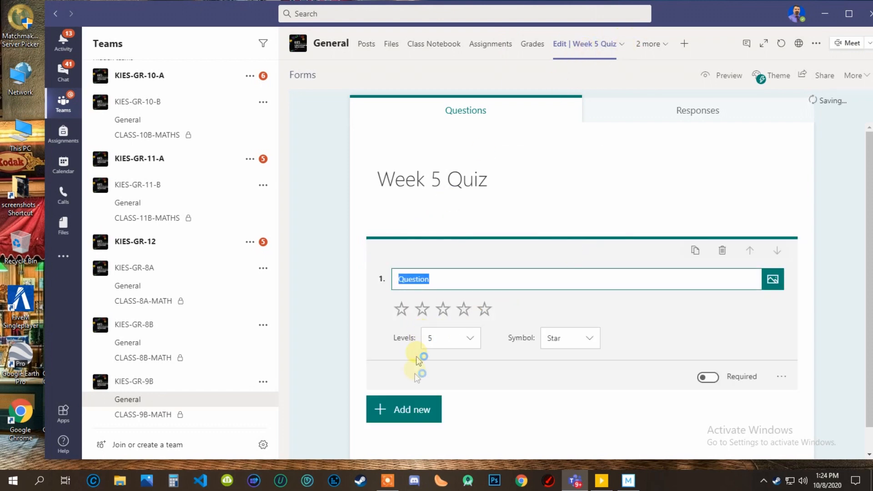
left_click(407, 409)
left_click(572, 410)
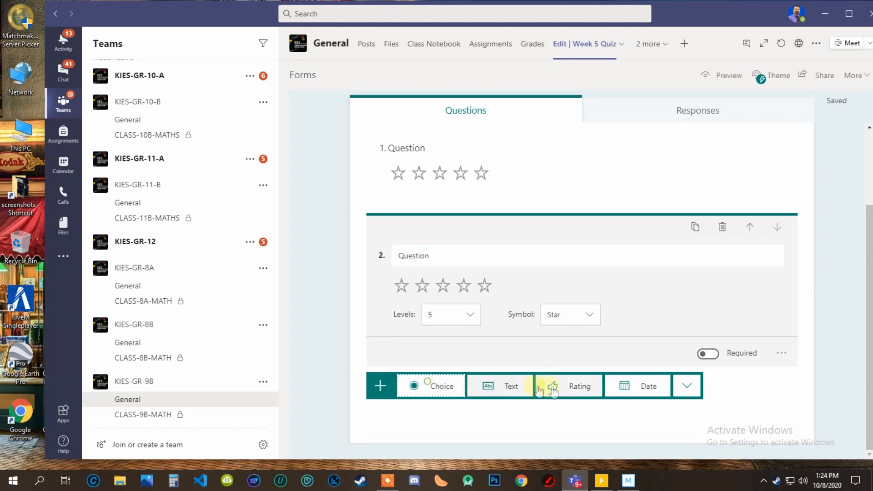
left_click(543, 387)
left_click(409, 412)
left_click(568, 412)
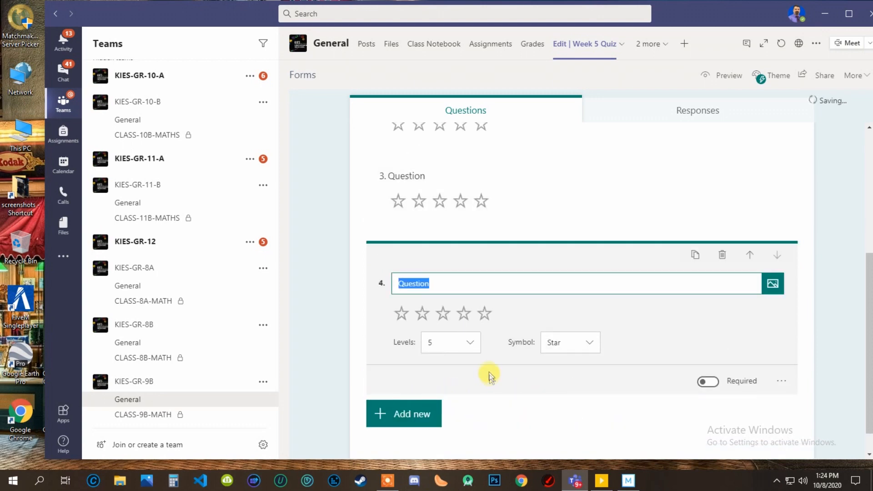
scroll(483, 335, "up", 5)
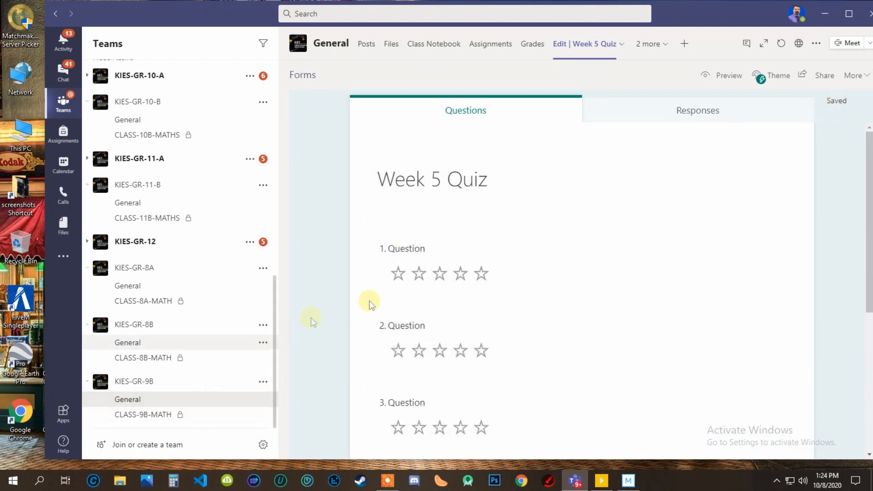
Check the General channel's posts for a tab announcement and reopen the Week 5 Quiz form.
left_click(152, 400)
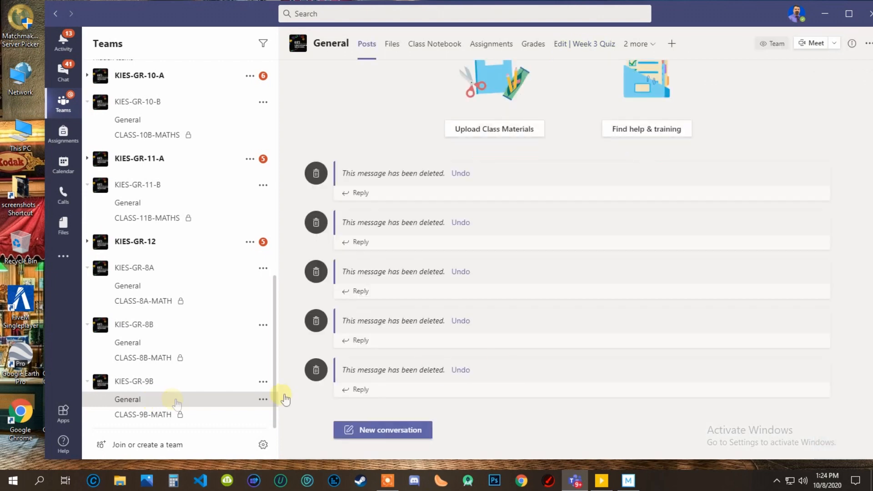
left_click(654, 45)
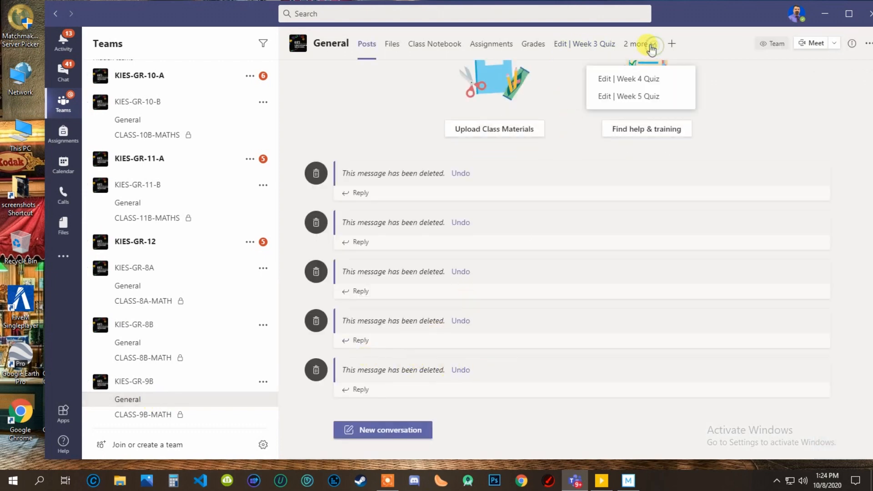
left_click(639, 96)
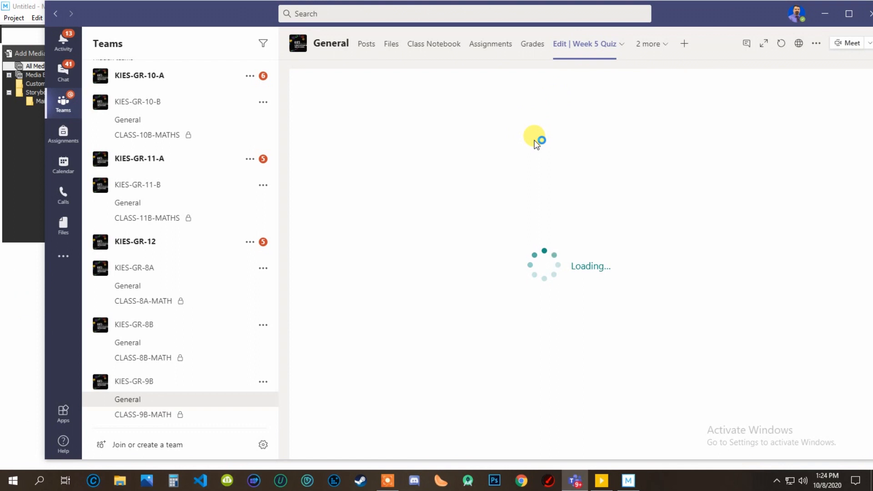
Examine the Week 5 Quiz form's responses summary and its list of questions.
left_click(681, 110)
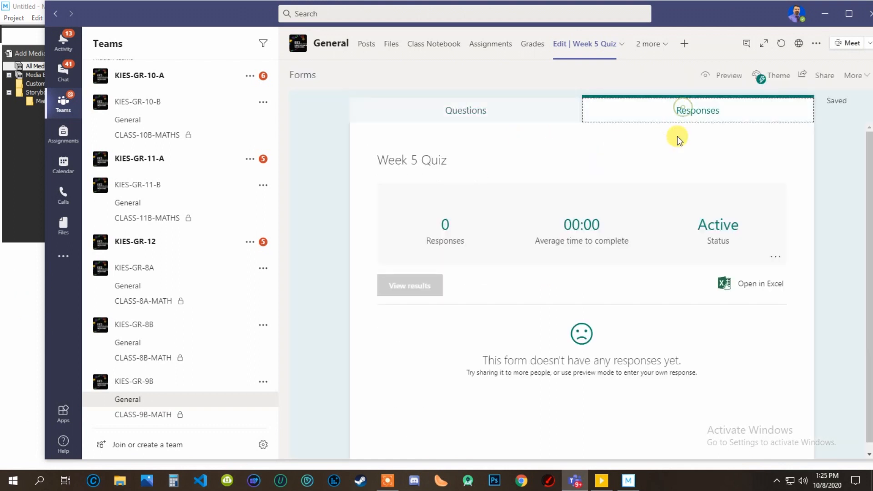
left_click(527, 108)
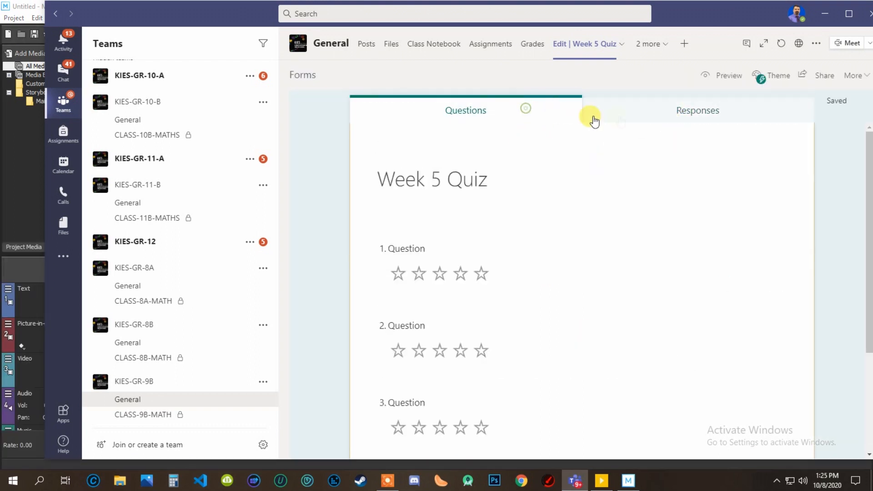
left_click(635, 116)
left_click(532, 111)
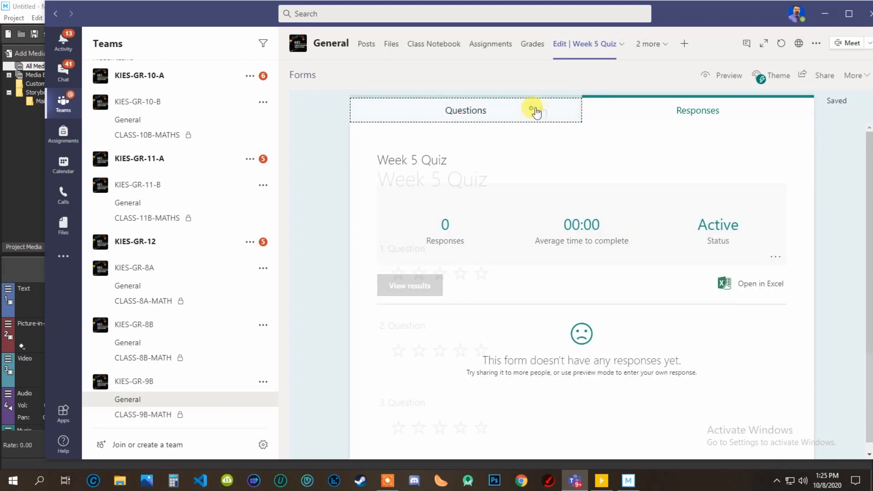
Preview the Week 5 Quiz form in both the computer and mobile layouts.
left_click(711, 81)
left_click(397, 325)
scroll(427, 319, "down", 5)
left_click(458, 316)
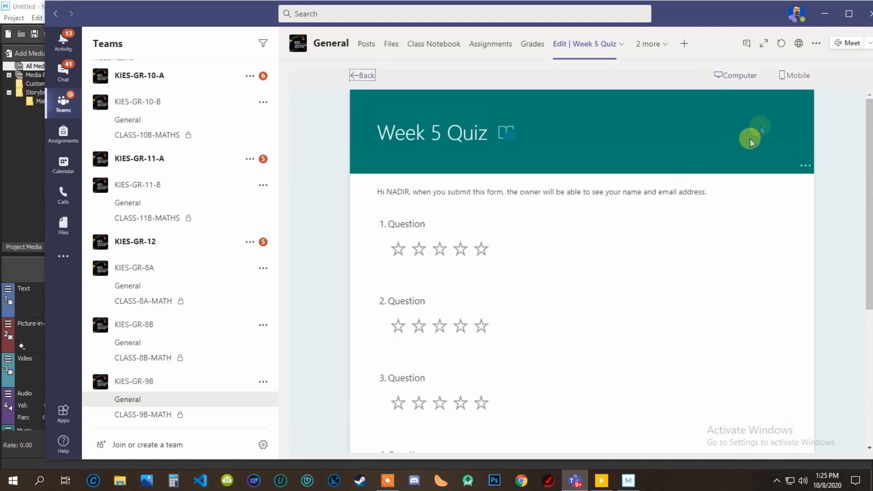
left_click(792, 76)
scroll(610, 253, "down", 5)
scroll(599, 289, "up", 5)
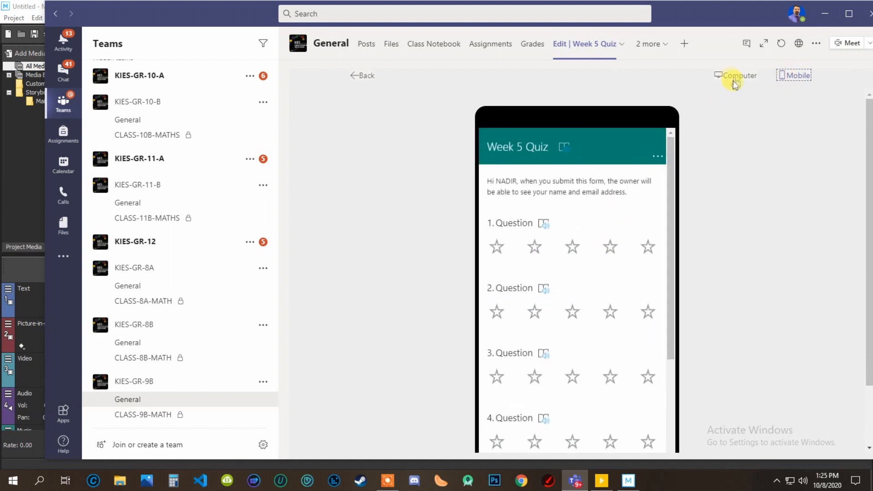
left_click(735, 76)
Switch to the channel's Week 3 Quiz form.
left_click(621, 44)
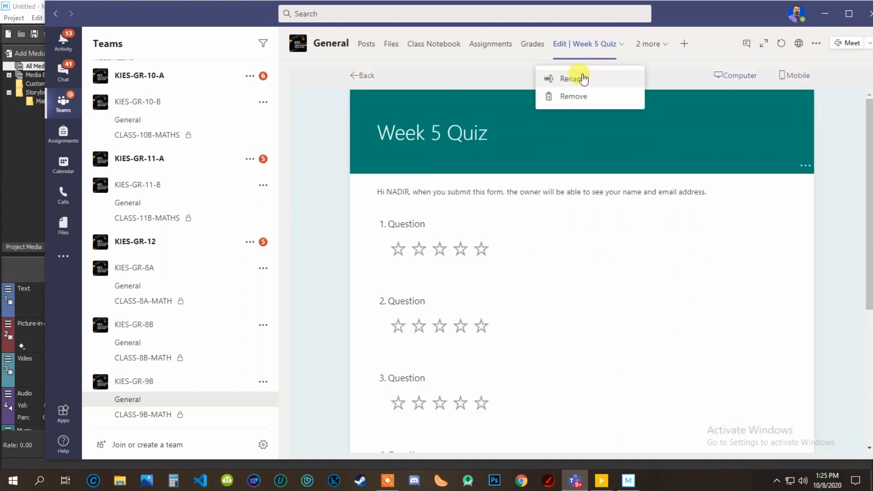
left_click(659, 45)
left_click(651, 46)
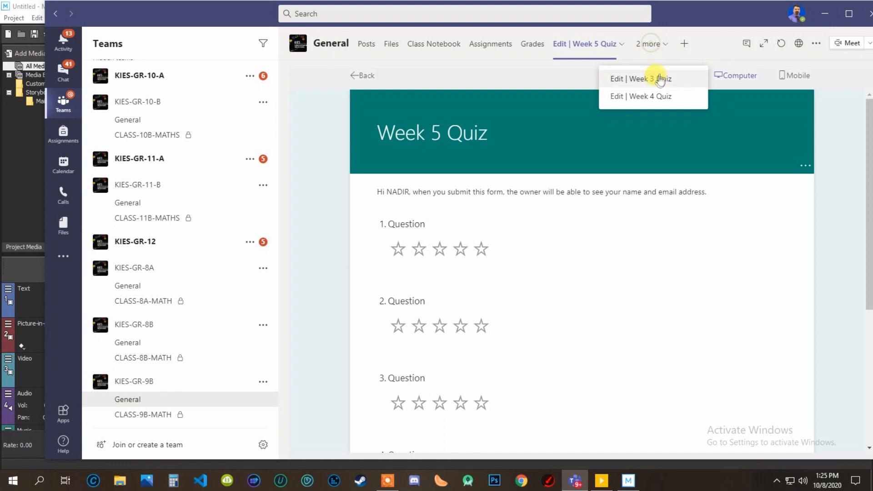
left_click(657, 78)
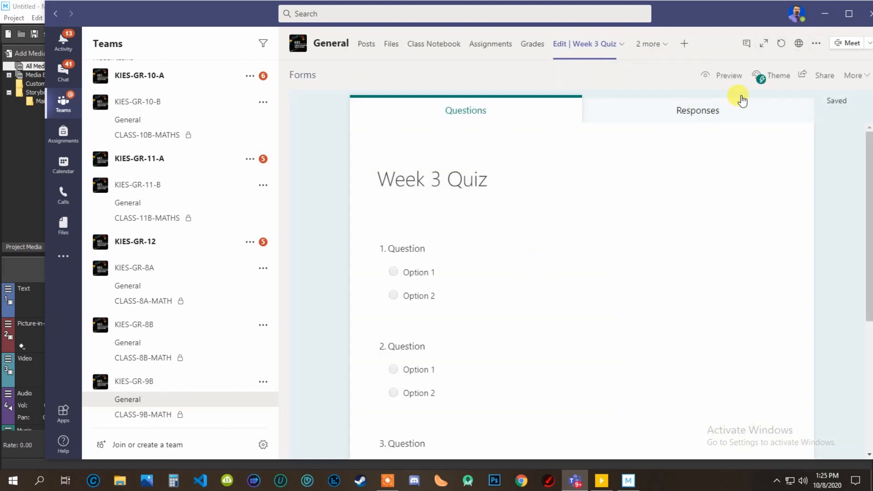
Preview the Week 3 Quiz form in the computer and mobile layouts and return to editing it.
left_click(723, 76)
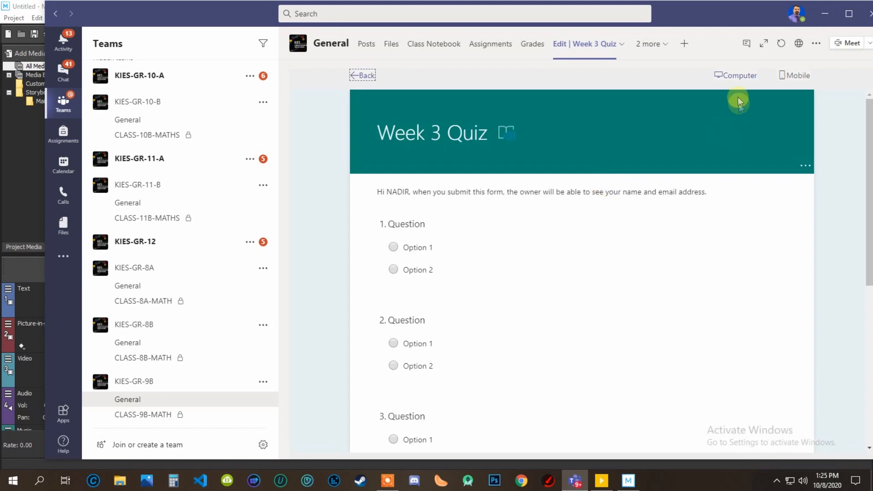
left_click(798, 78)
scroll(581, 289, "down", 10)
scroll(579, 329, "up", 10)
scroll(592, 332, "down", 10)
scroll(600, 332, "up", 10)
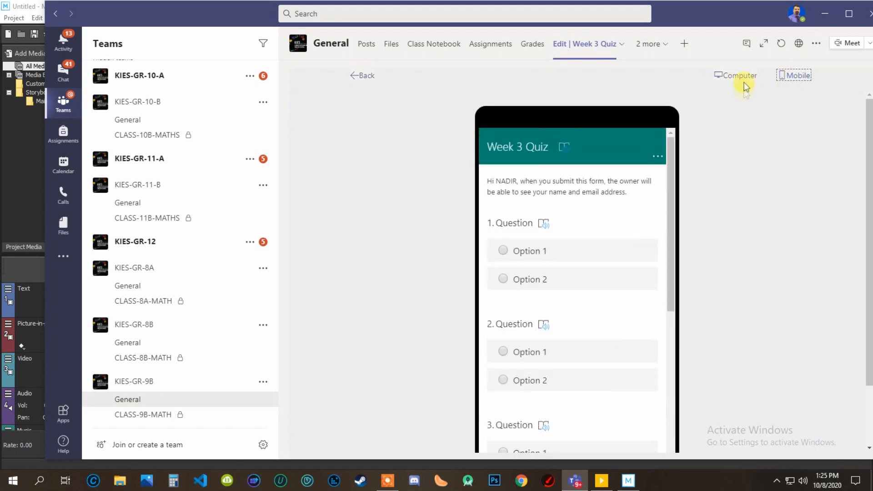
left_click(736, 75)
scroll(498, 275, "down", 5)
scroll(501, 281, "up", 5)
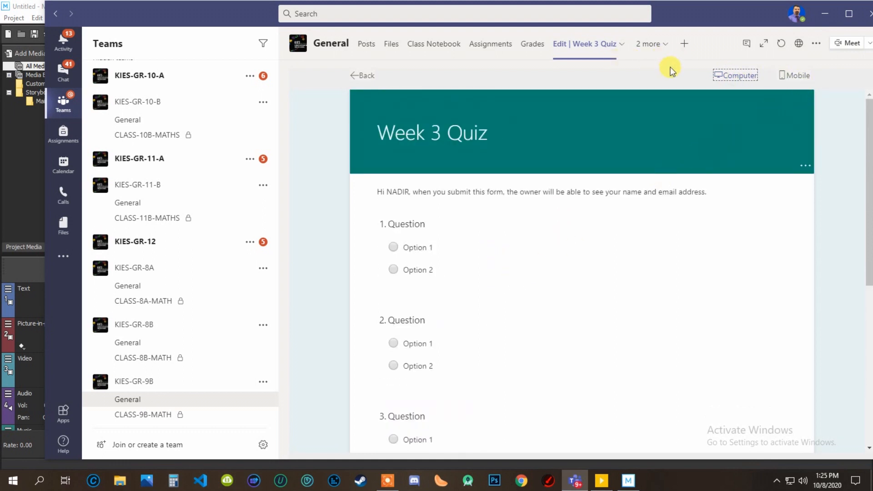
left_click(368, 74)
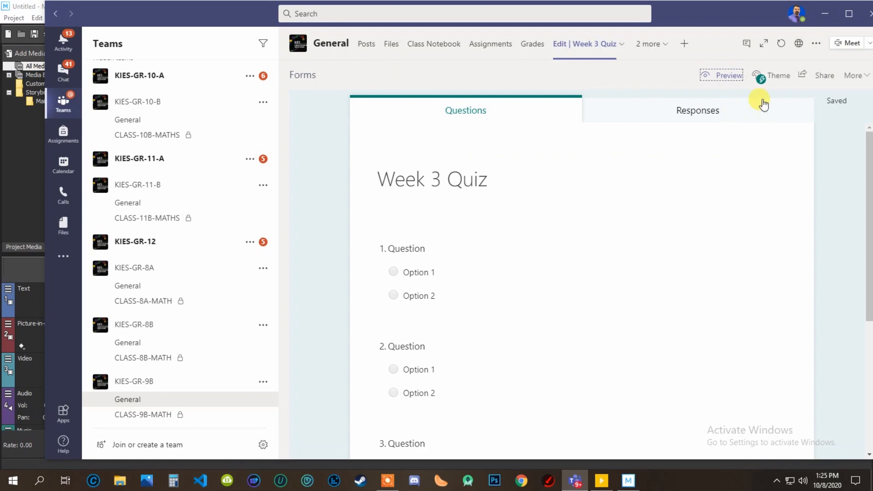
Try the gift box, chalkboard and illustrated classroom theme ideas on the Week 3 Quiz form.
left_click(766, 77)
scroll(763, 222, "down", 2)
scroll(765, 232, "down", 3)
scroll(768, 244, "up", 5)
scroll(768, 244, "down", 2)
left_click(799, 161)
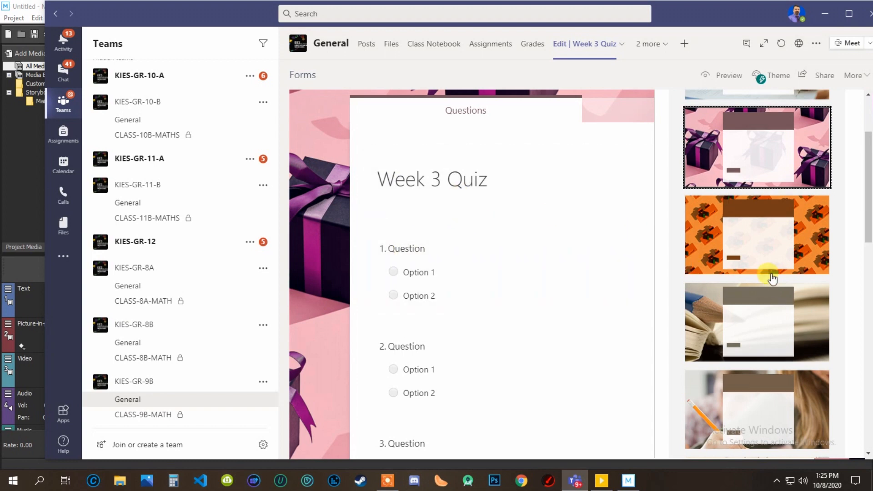
scroll(773, 282, "down", 5)
left_click(799, 385)
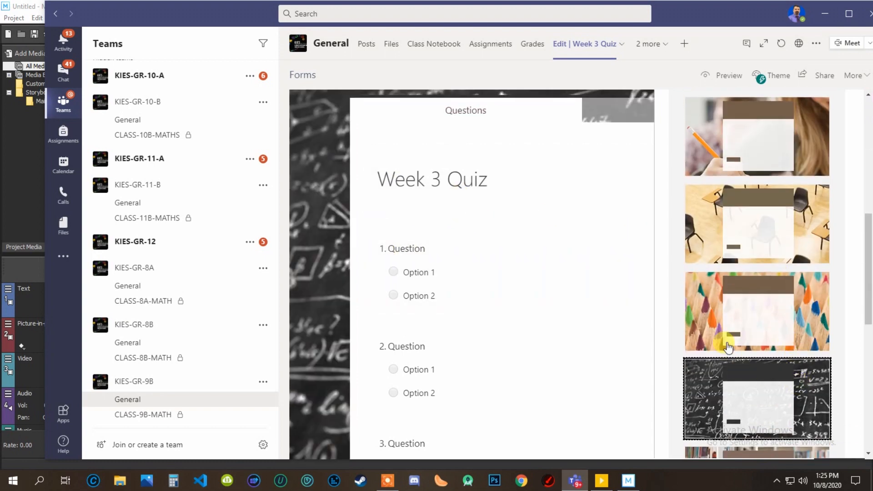
scroll(728, 347, "down", 6)
left_click(792, 272)
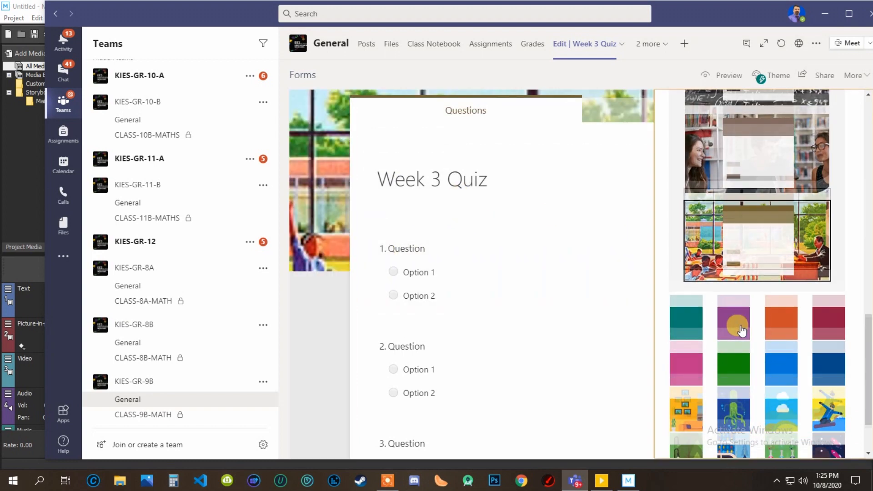
Try plain colour and illustrated themes on the Week 3 Quiz form, including bright green, home office, city bus, space and teal.
scroll(742, 330, "down", 2)
left_click(733, 295)
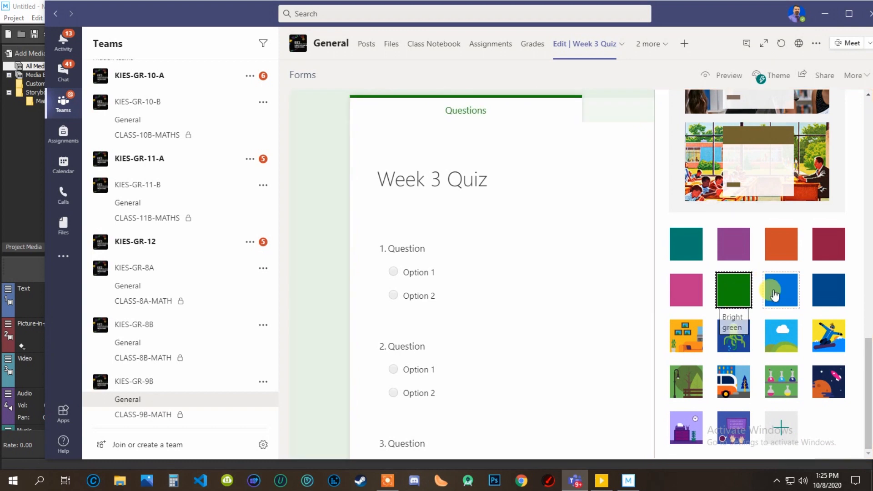
left_click(733, 335)
left_click(687, 330)
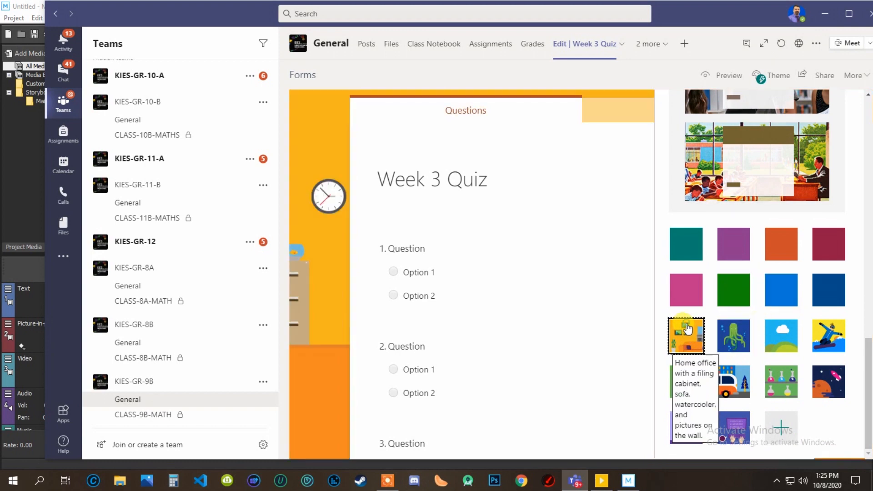
left_click(687, 290)
left_click(742, 377)
left_click(782, 381)
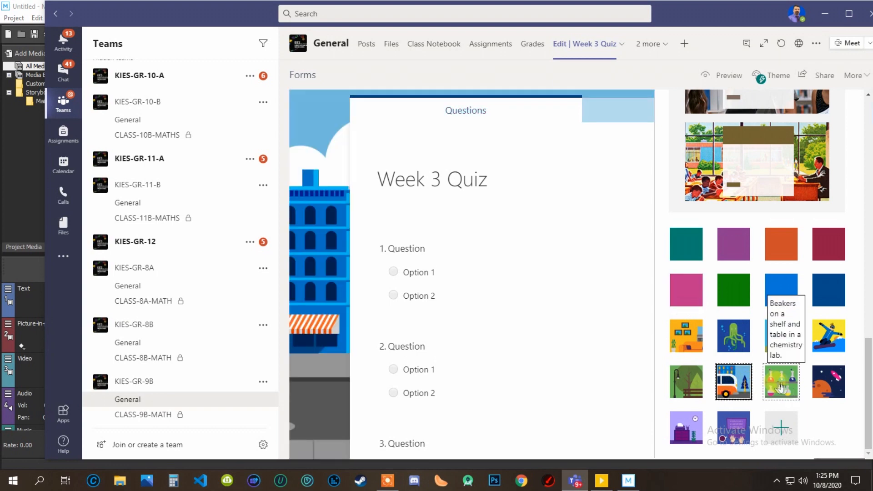
left_click(817, 391)
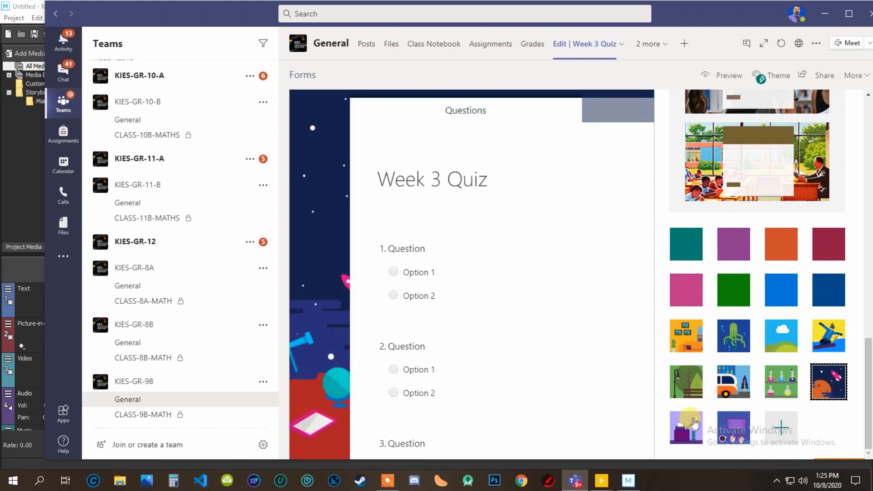
left_click(695, 423)
left_click(692, 257)
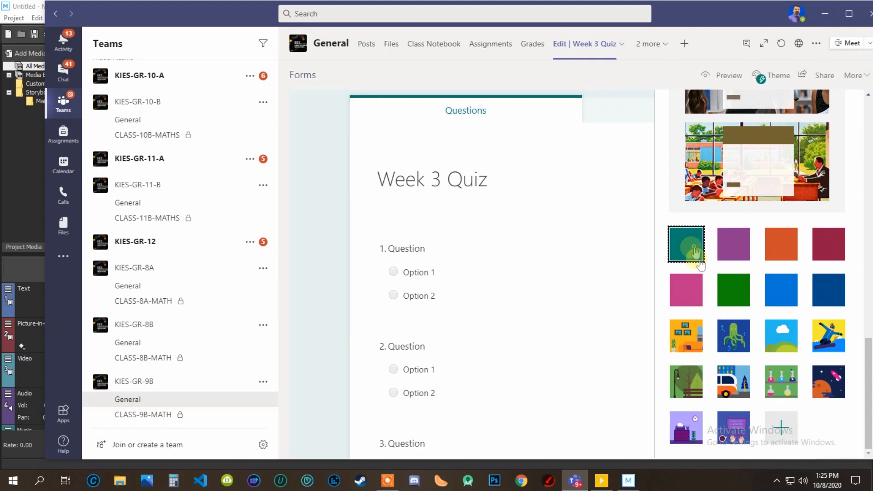
Apply the "Colorful pencil" theme to the Week 3 Quiz form and close the theme choices.
scroll(702, 264, "up", 5)
scroll(704, 266, "up", 5)
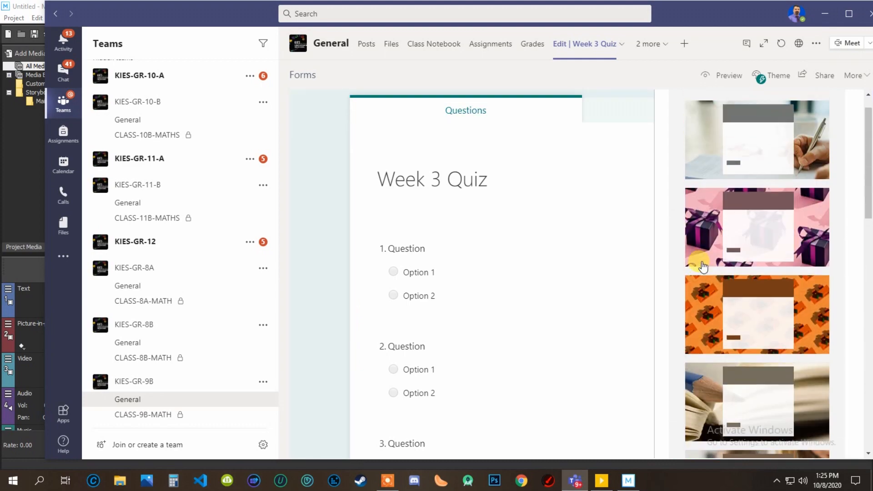
left_click(704, 321)
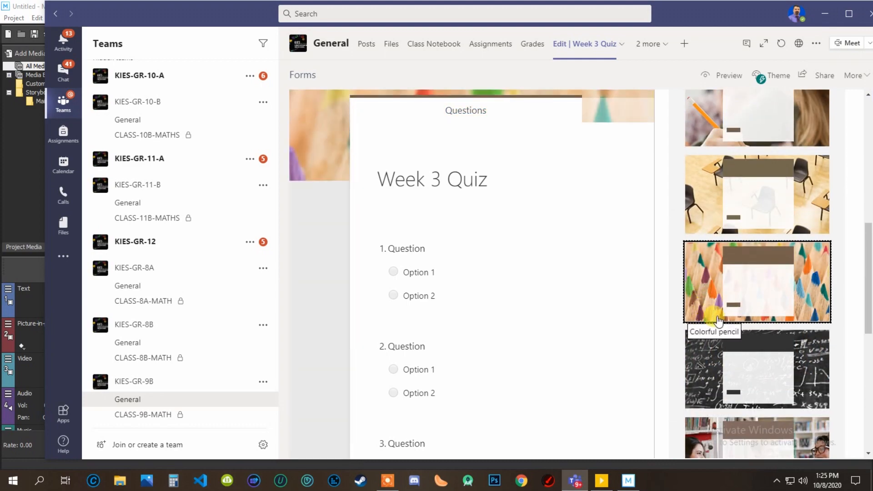
scroll(737, 302, "up", 10)
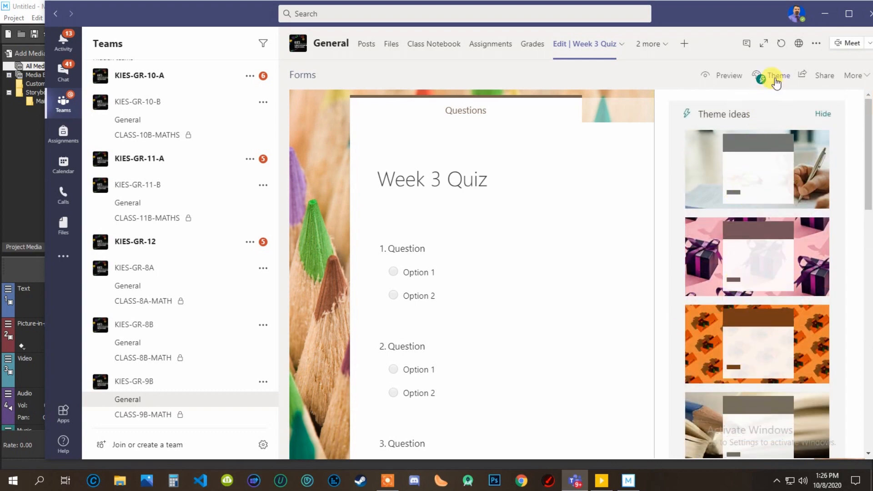
left_click(685, 75)
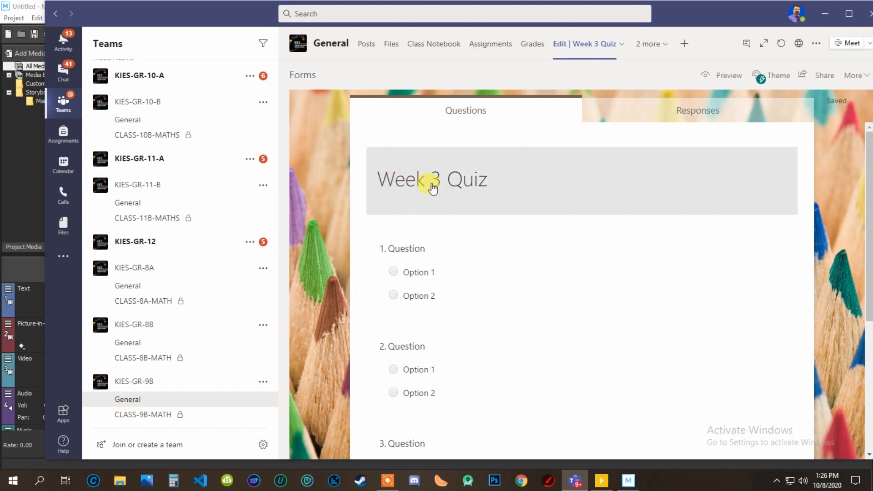
Examine the existing forms available for a new Forms tab and leave without adding one.
left_click(685, 44)
left_click(314, 139)
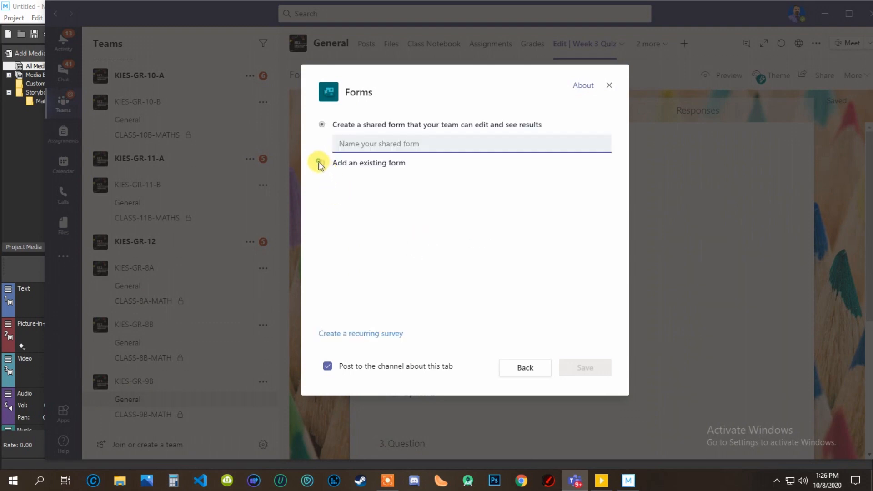
left_click(320, 164)
scroll(366, 184, "down", 3)
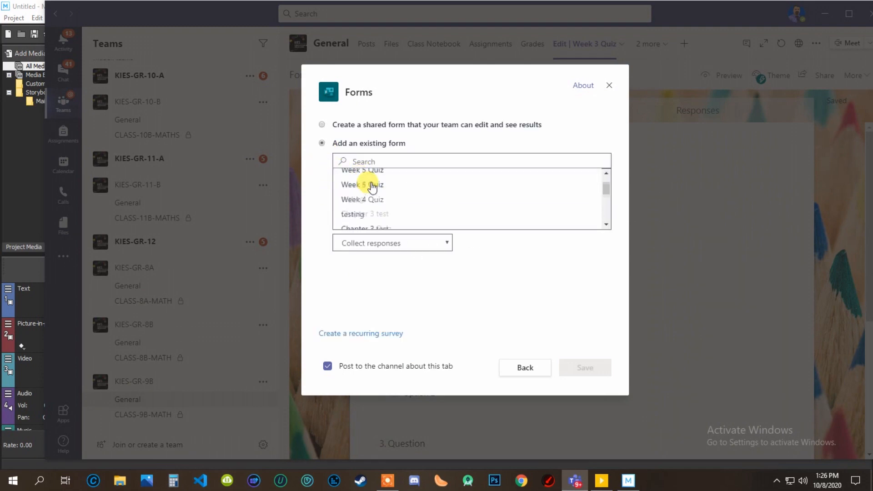
scroll(372, 191, "up", 3)
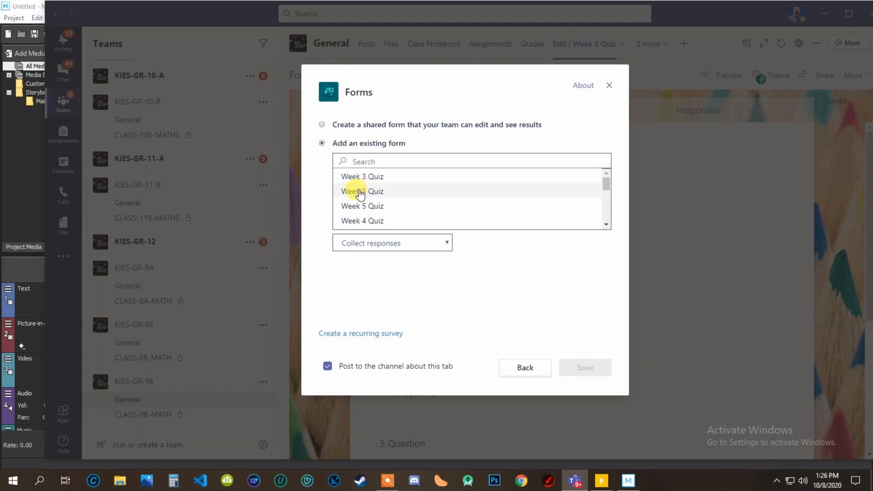
scroll(394, 198, "down", 3)
scroll(393, 199, "up", 3)
left_click(524, 368)
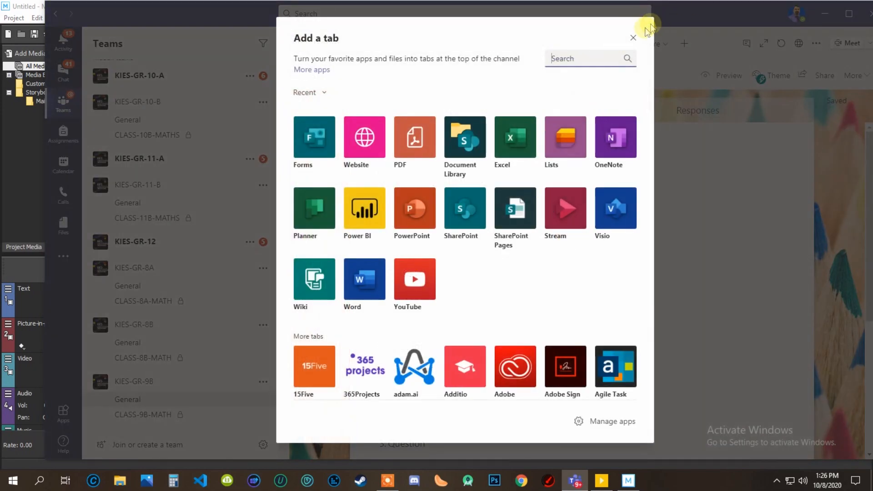
left_click(633, 37)
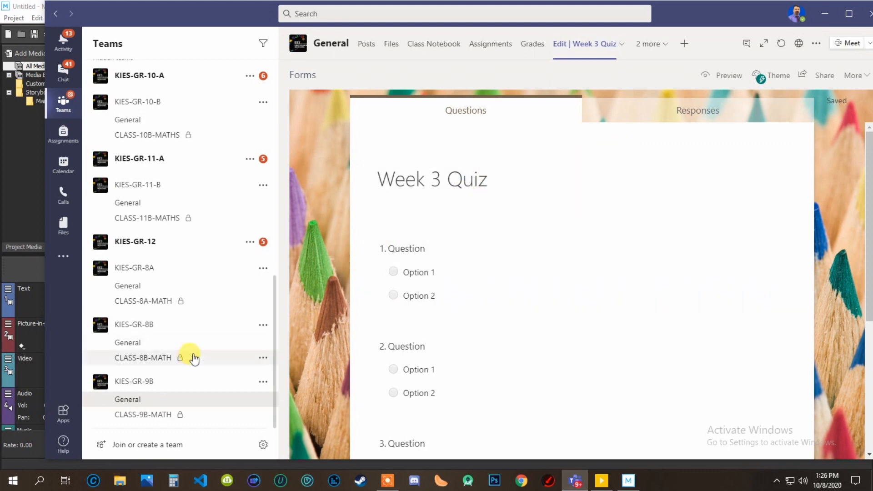
left_click(614, 50)
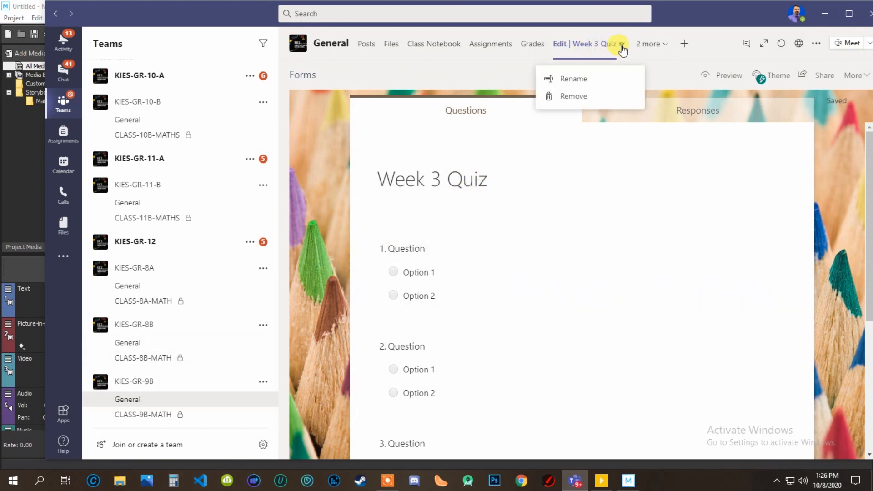
left_click(658, 46)
left_click(657, 48)
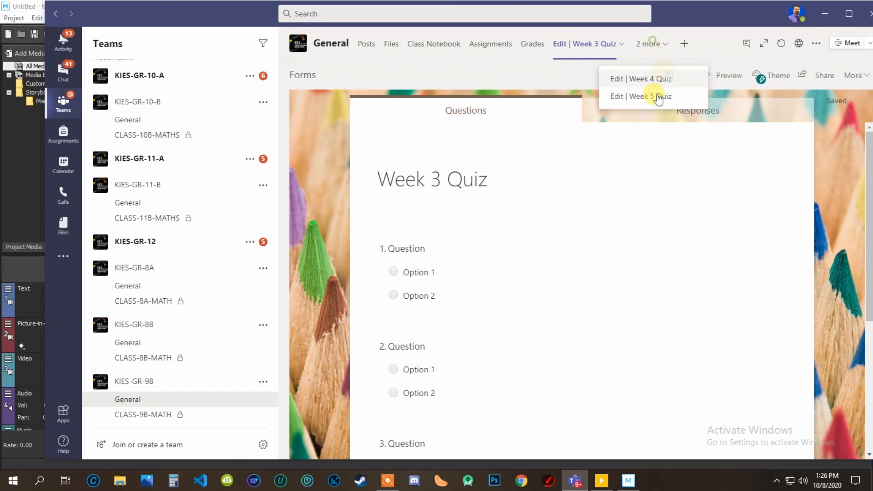
left_click(589, 47)
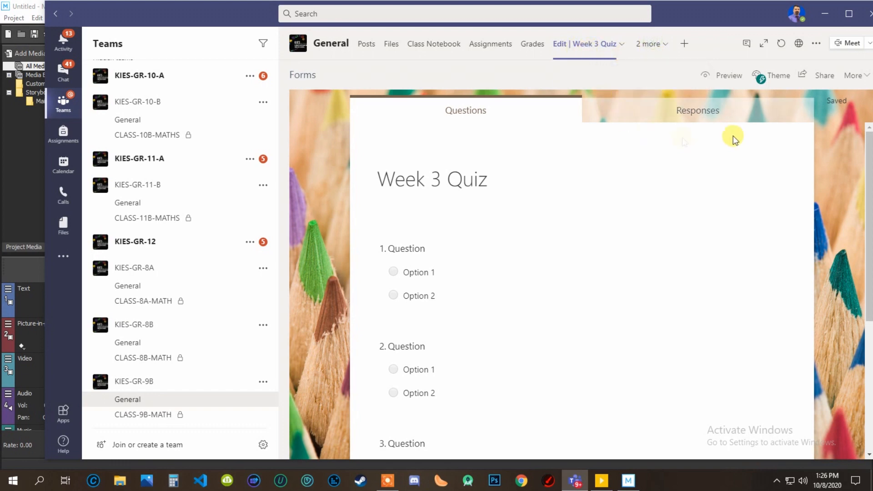
Copy the Week 3 Quiz response link for people in the organization.
left_click(810, 78)
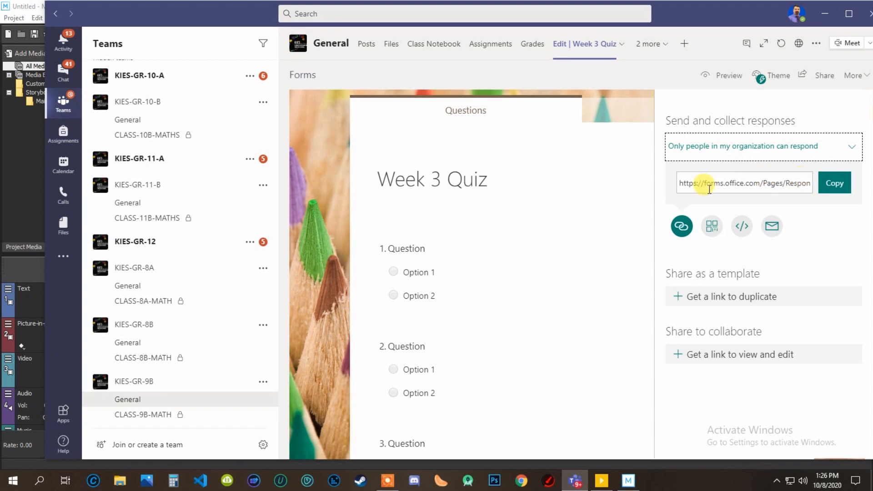
left_click(835, 185)
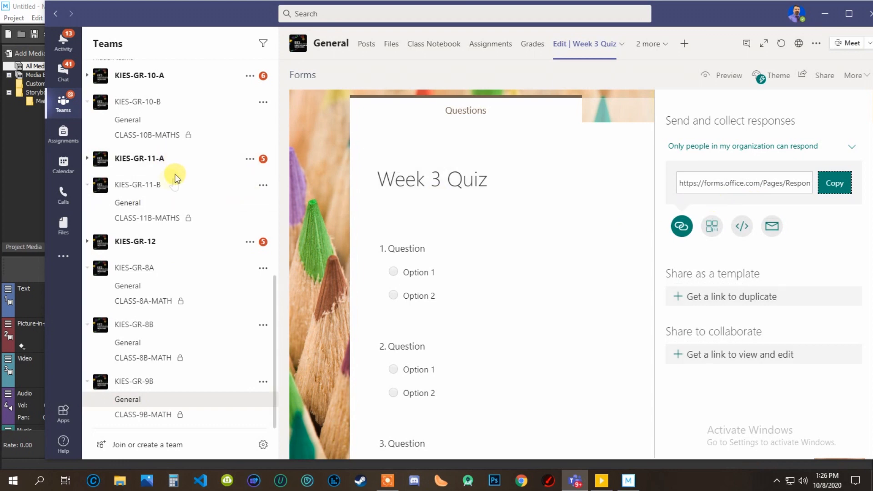
Start a new conversation in the General channel of the KIES-GR-9A team.
scroll(162, 189, "up", 4)
scroll(157, 198, "up", 2)
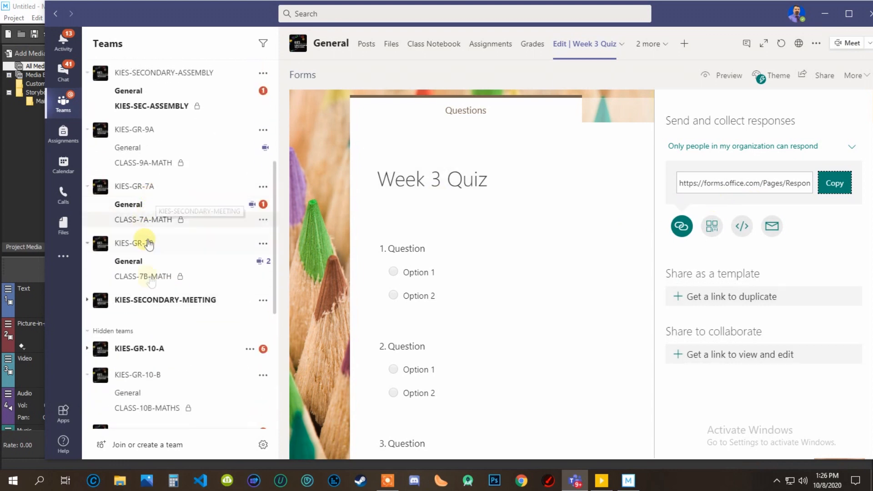
scroll(159, 273, "up", 1)
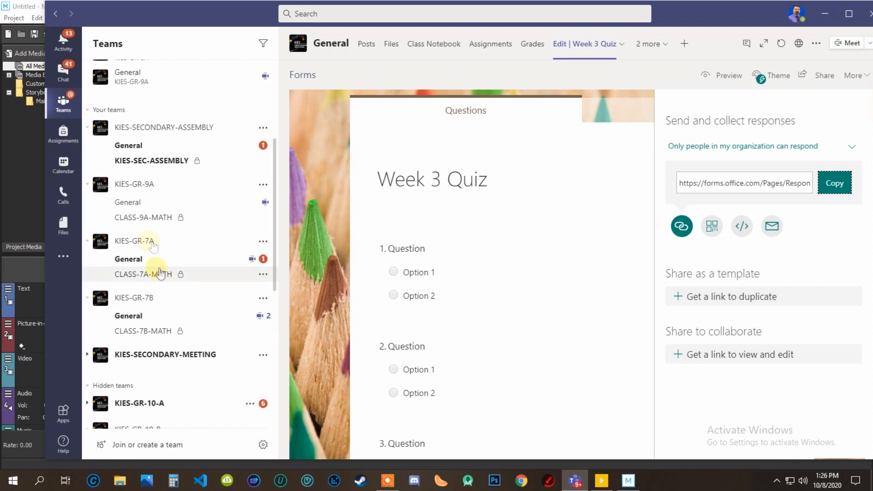
left_click(145, 207)
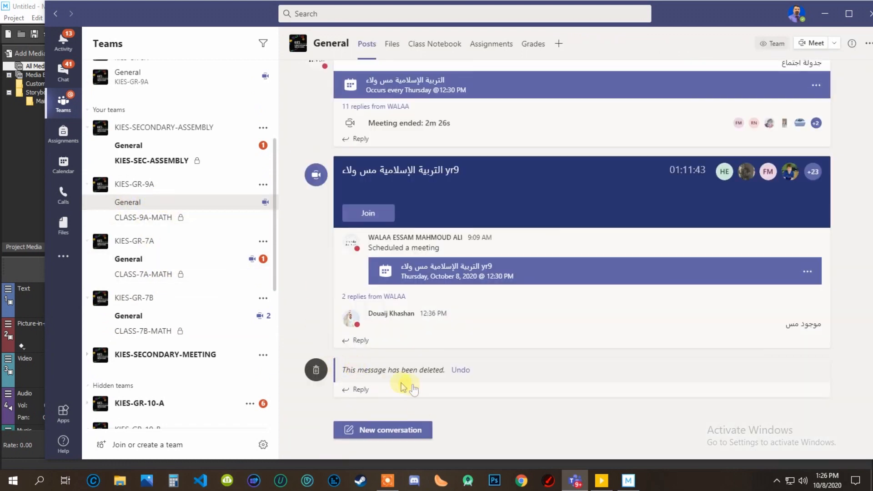
left_click(423, 432)
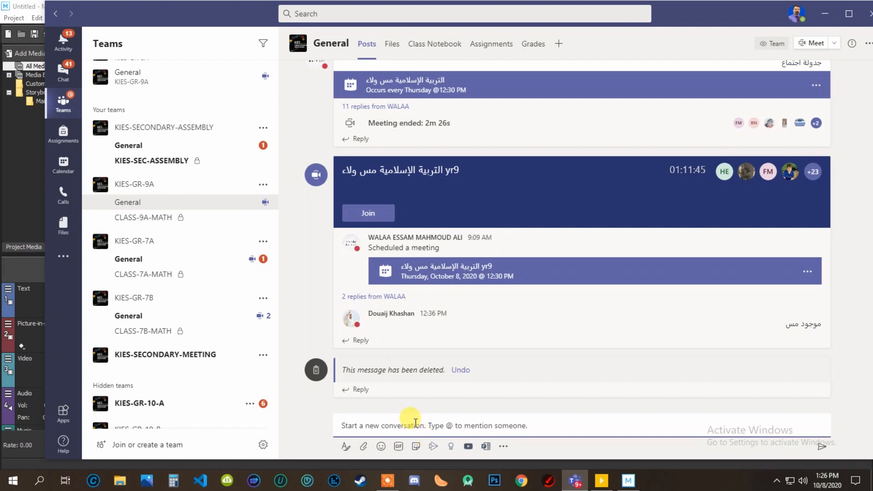
Post the copied Week 3 Quiz response link in the General channel of the KIES-GR-9A team.
right_click(416, 424)
left_click(432, 456)
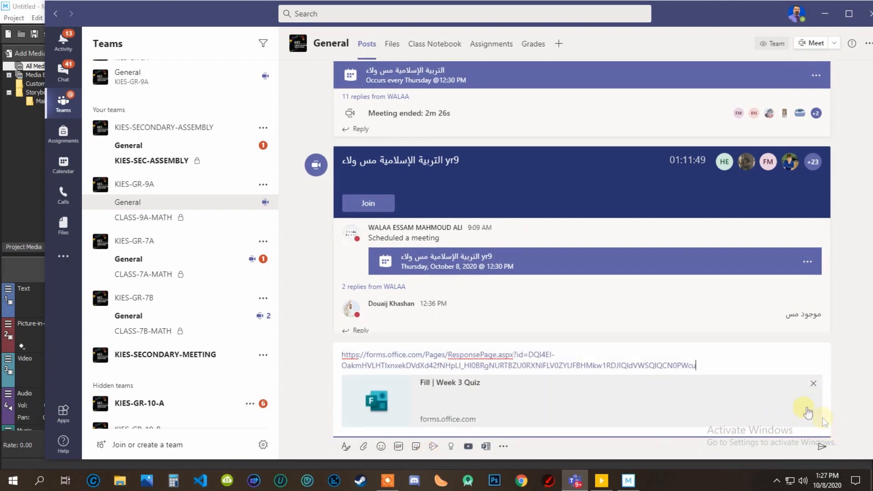
left_click(823, 450)
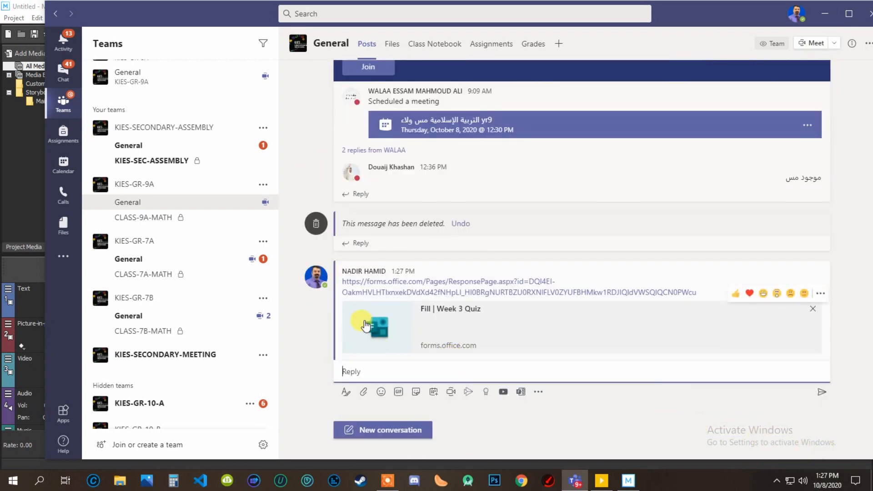
Check the posted Week 3 Quiz message's options, view its link in the browser, and close the browser.
left_click(821, 294)
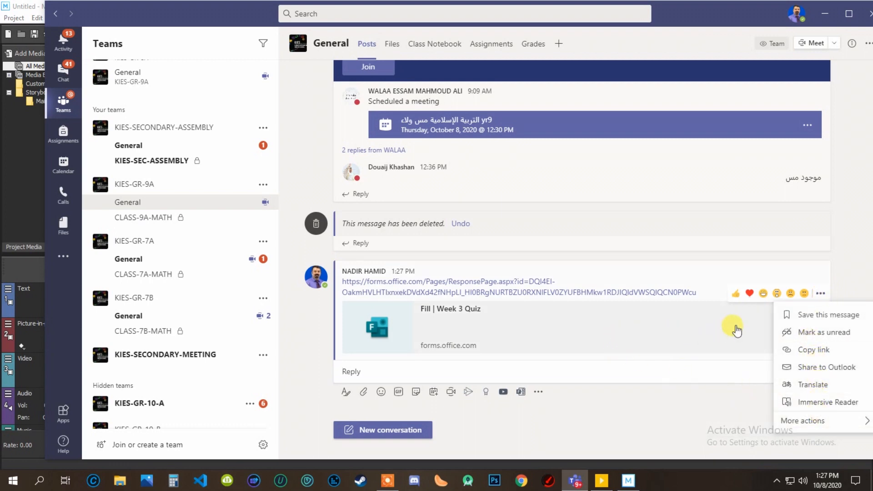
left_click(467, 331)
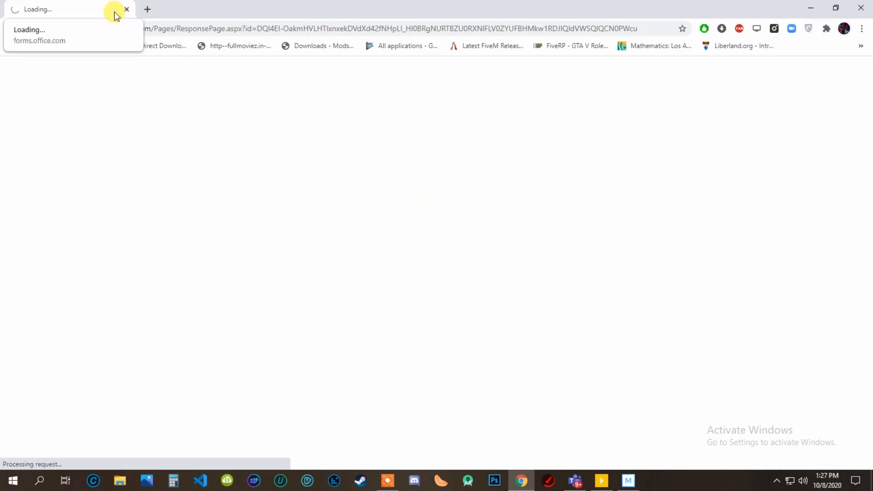
left_click(853, 10)
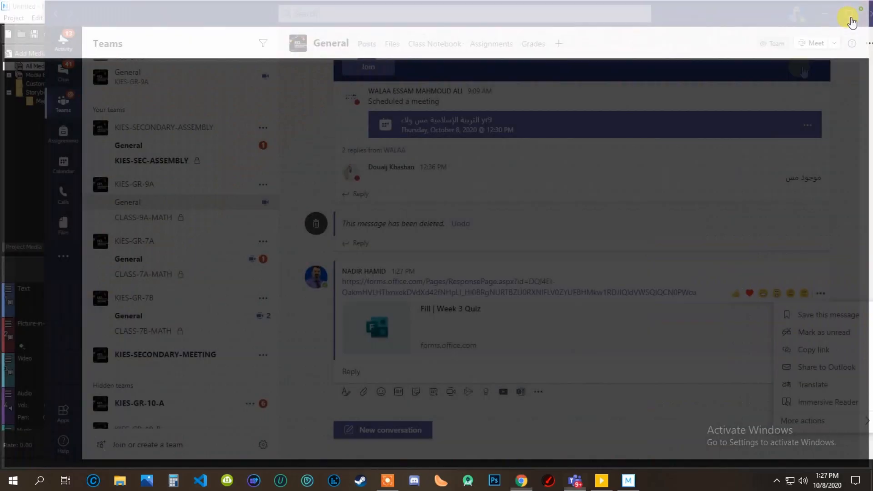
Remove the link preview and delete the Week 3 Quiz post from the KIES-GR-9A General channel.
left_click(853, 263)
left_click(813, 334)
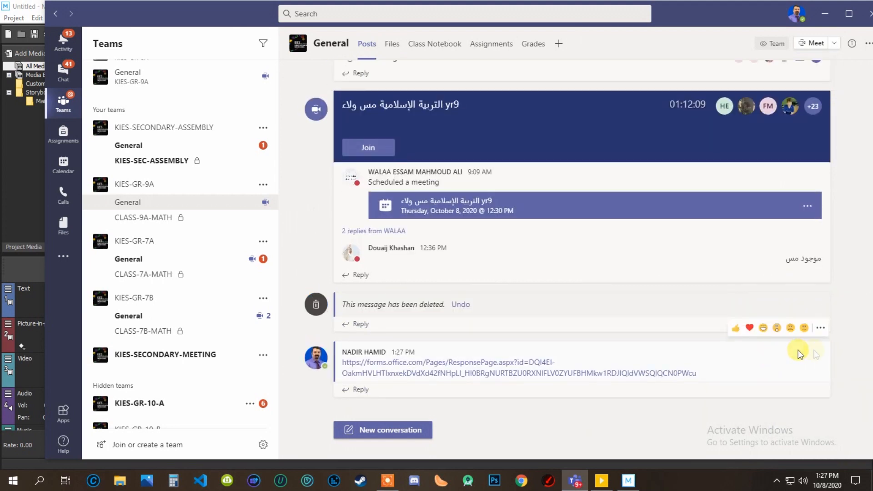
left_click(821, 331)
mouse_move(824, 335)
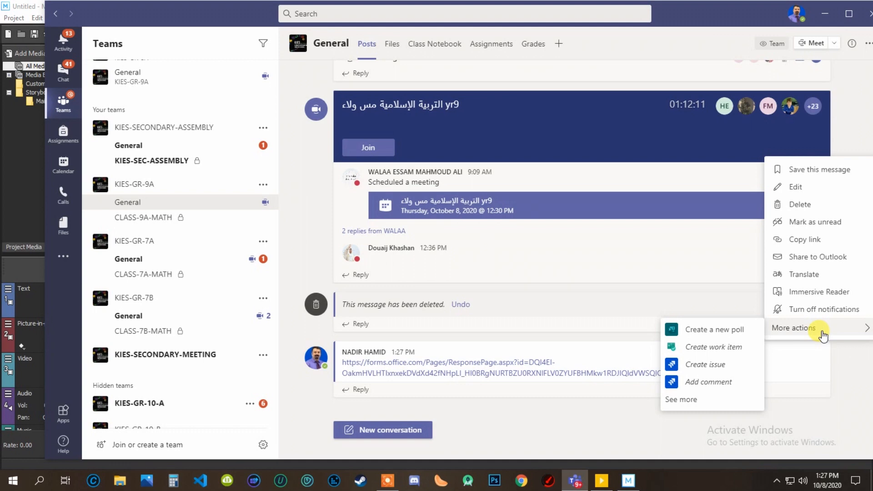
left_click(801, 204)
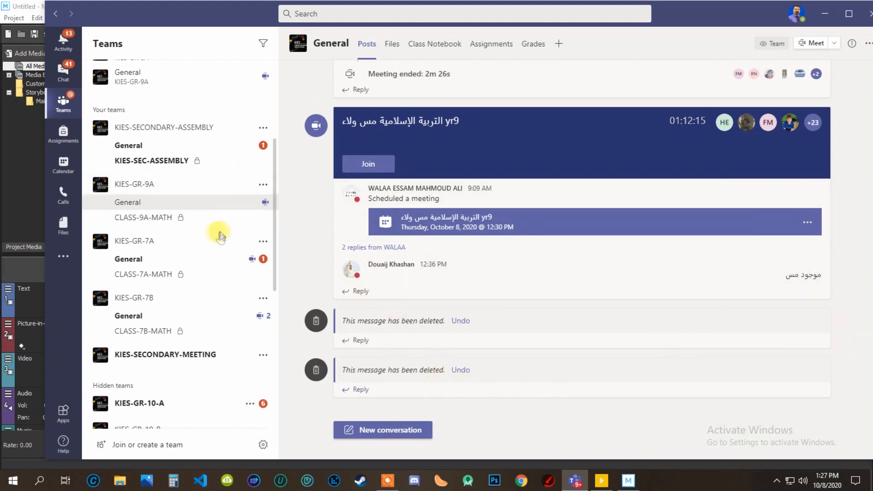
Copy the response link for people in the organization from the Week 3 Quiz form in KIES-GR-9B's General channel.
scroll(218, 230, "down", 7)
left_click(160, 403)
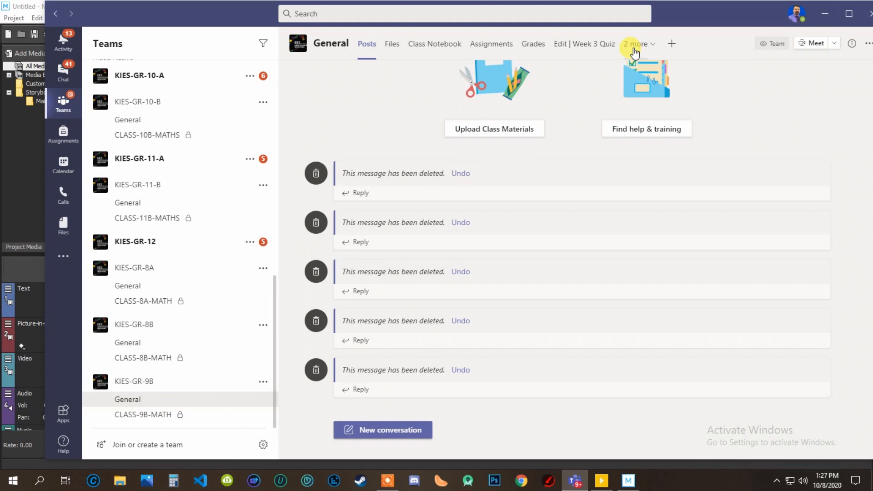
left_click(596, 50)
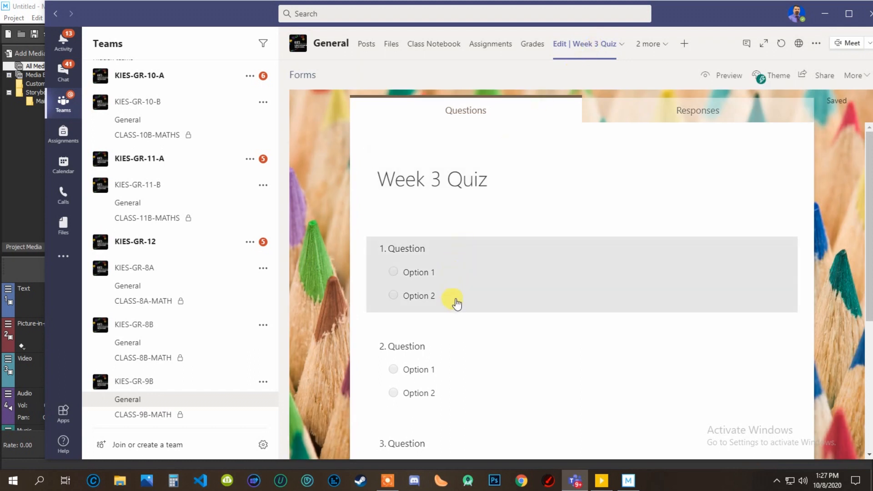
scroll(581, 296, "down", 2)
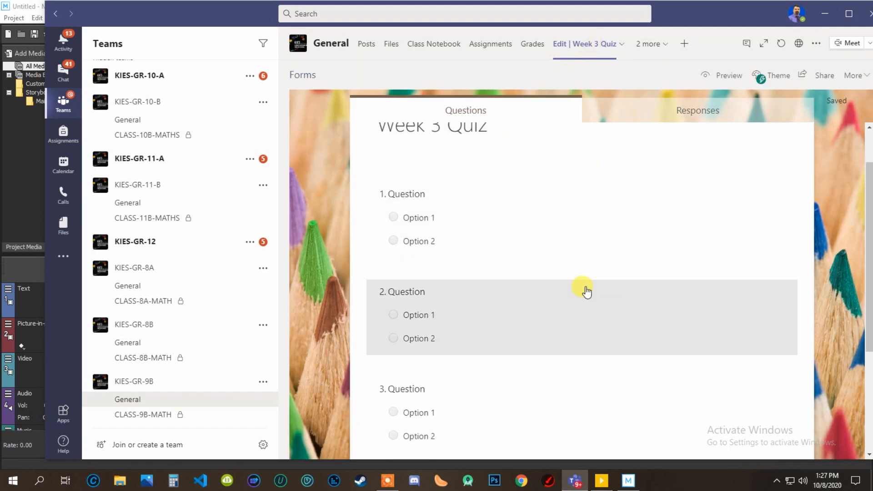
left_click(818, 76)
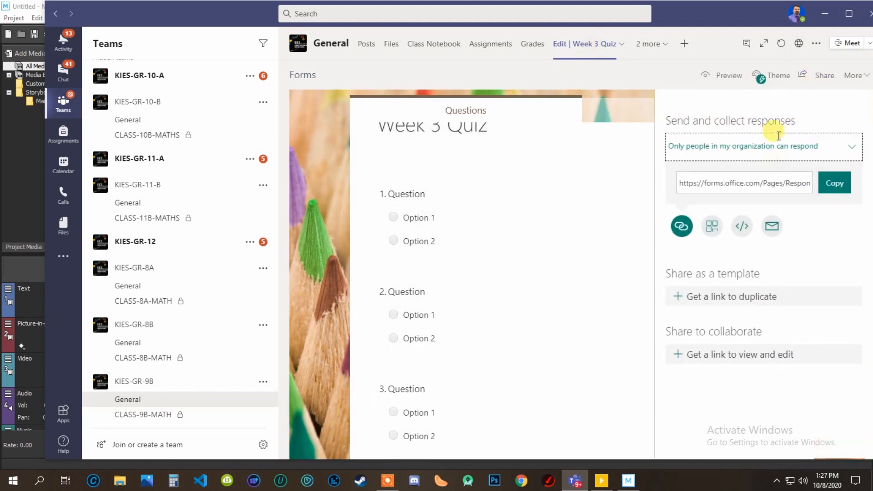
left_click(836, 187)
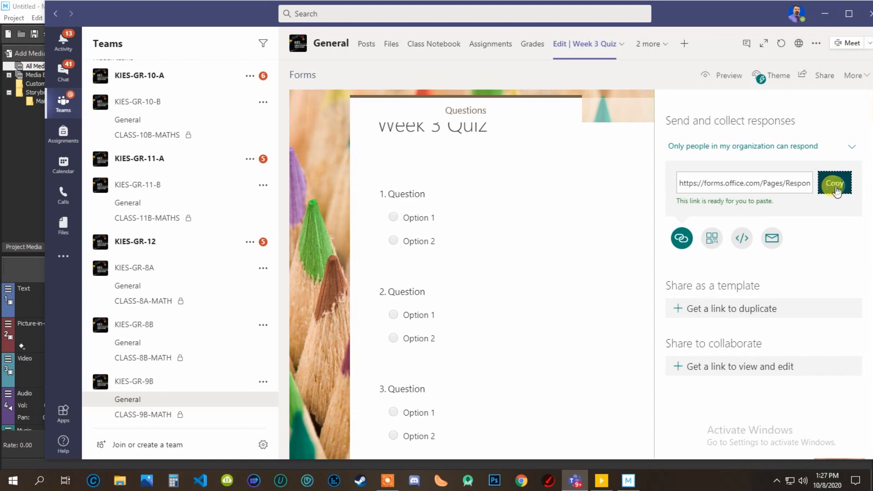
Post the Week 3 Quiz response link as a new conversation in the KIES-GR-9B General channel.
left_click(136, 400)
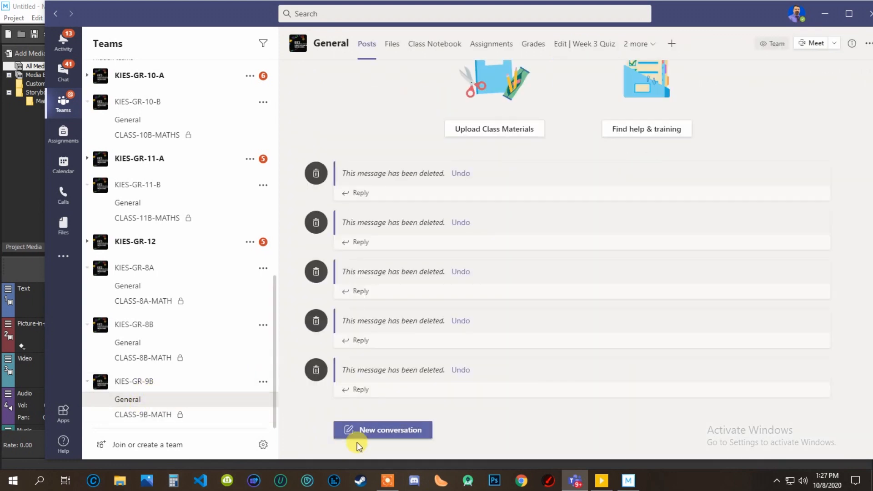
left_click(382, 432)
key("ctrl+v")
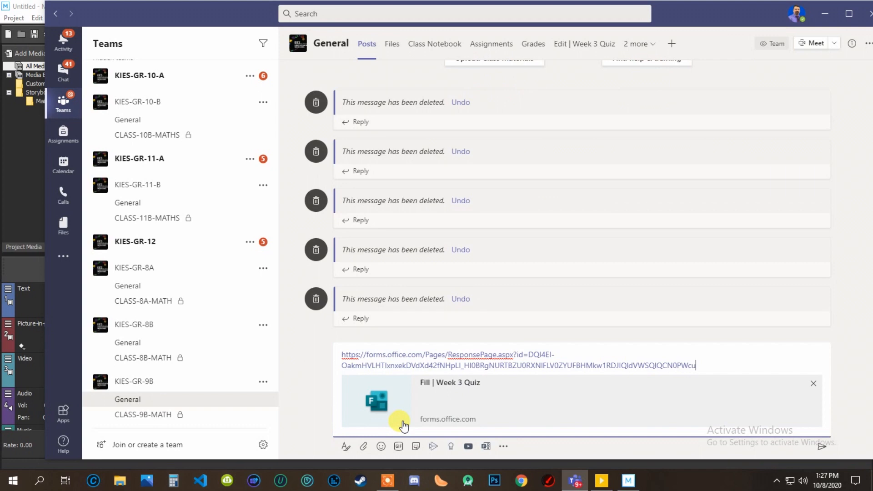
left_click(821, 446)
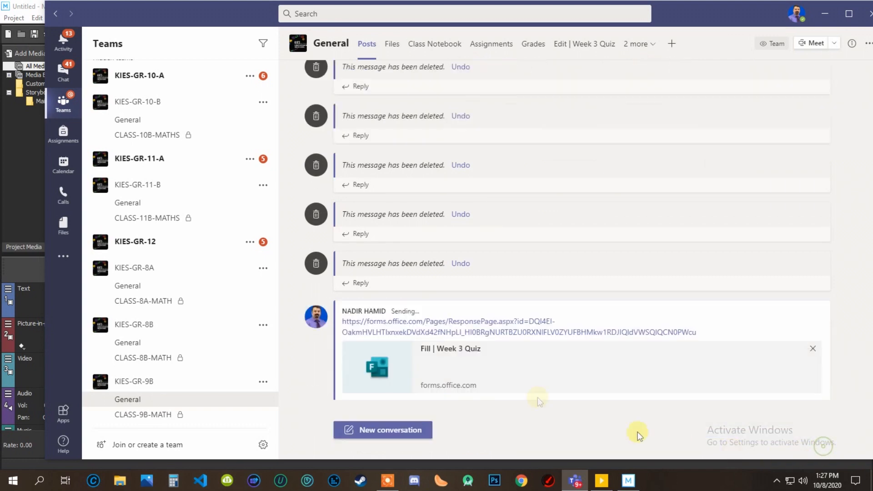
left_click(509, 405)
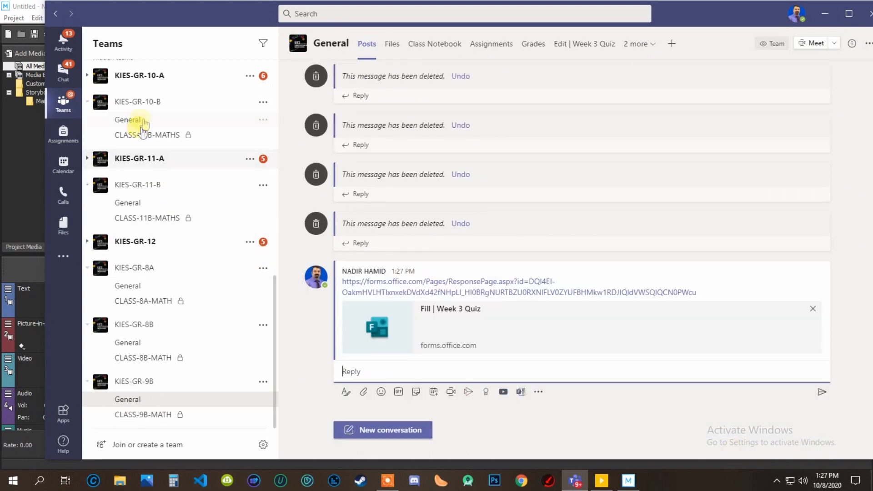
Share the same Week 3 Quiz response link as a new conversation in the KIES-GR-9A General channel.
scroll(159, 155, "up", 4)
scroll(157, 141, "up", 4)
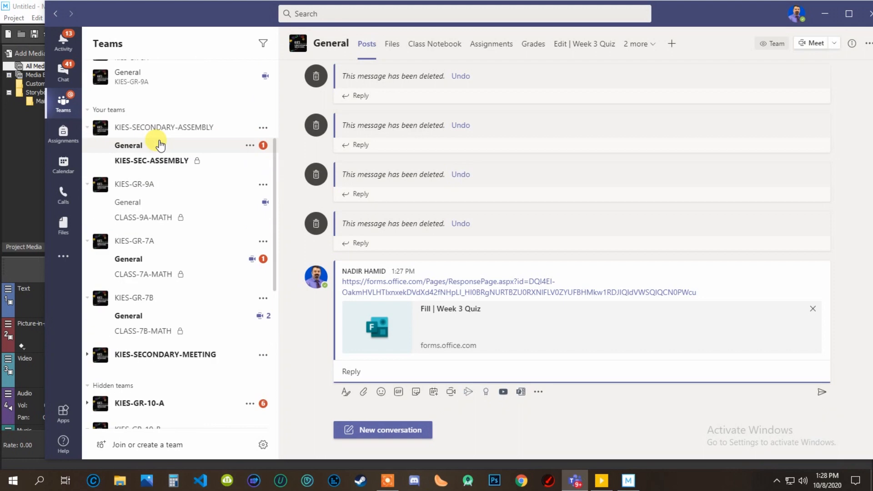
left_click(158, 203)
left_click(408, 427)
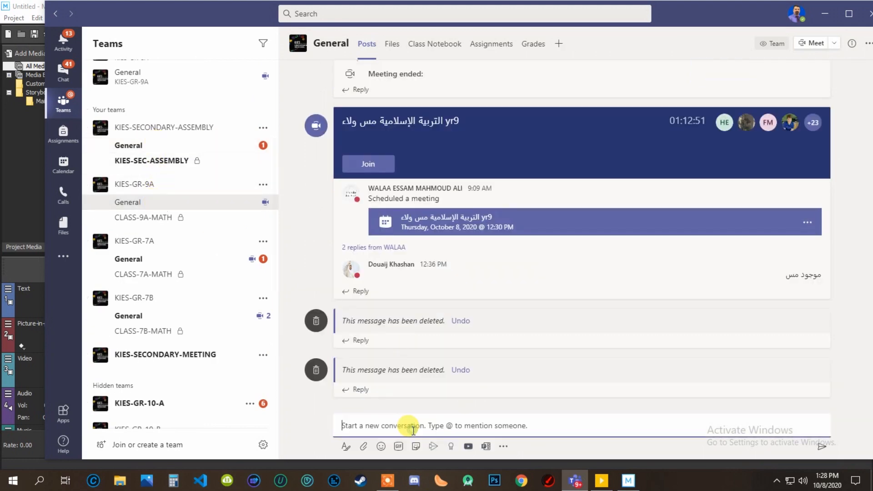
key("ctrl+v")
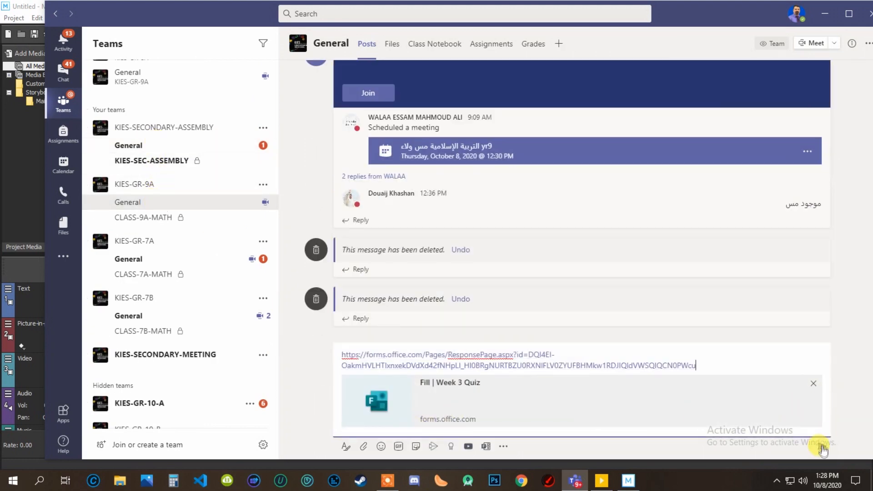
left_click(822, 451)
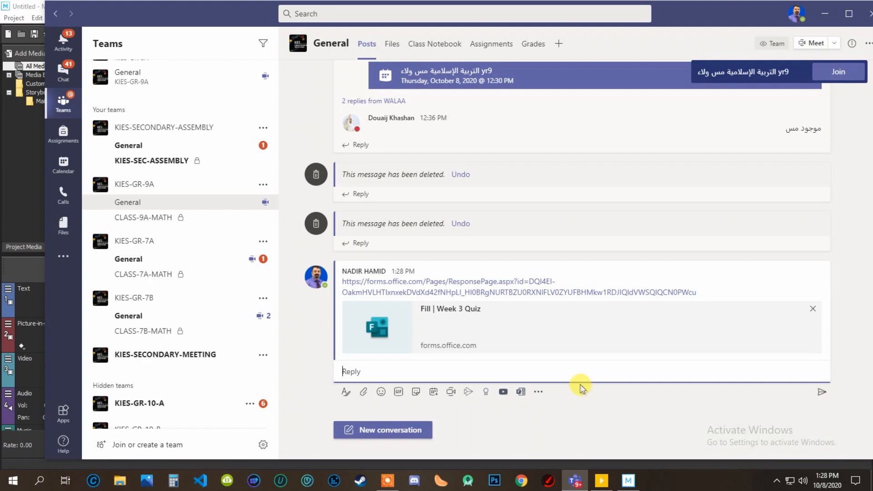
Remove the preview from the new quiz link post in KIES-GR-9A General and delete the message.
left_click(813, 311)
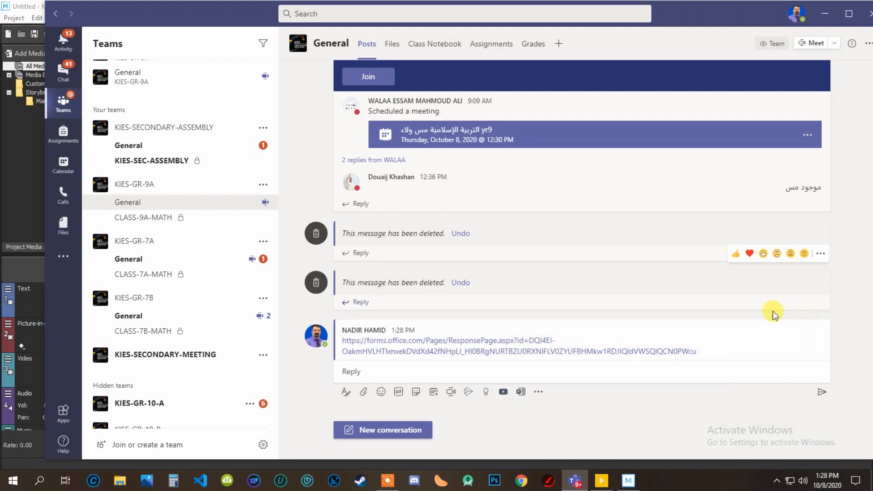
left_click(822, 313)
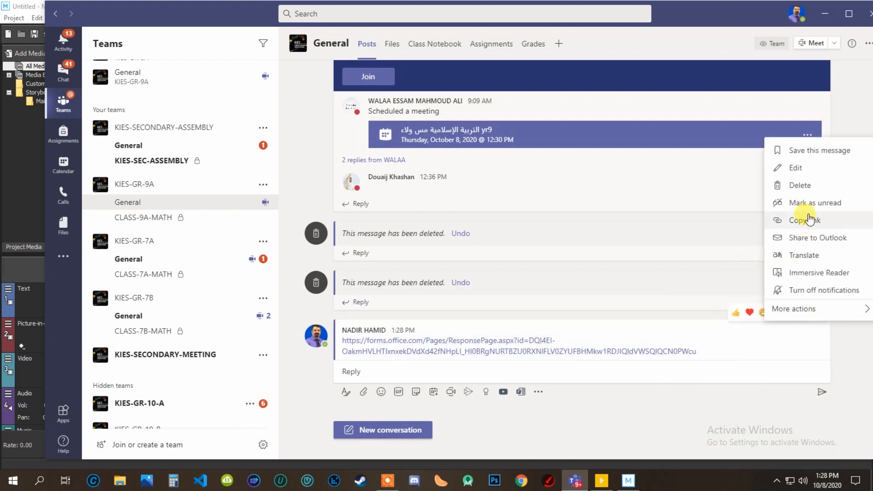
left_click(778, 185)
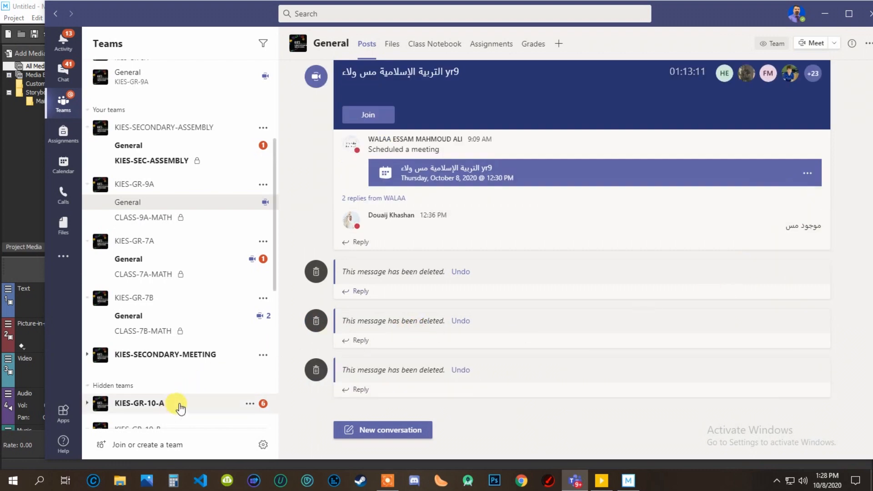
Delete the Week 3 Quiz link post from the General channel of the KIES-GR-9B team.
scroll(177, 398, "down", 7)
left_click(163, 398)
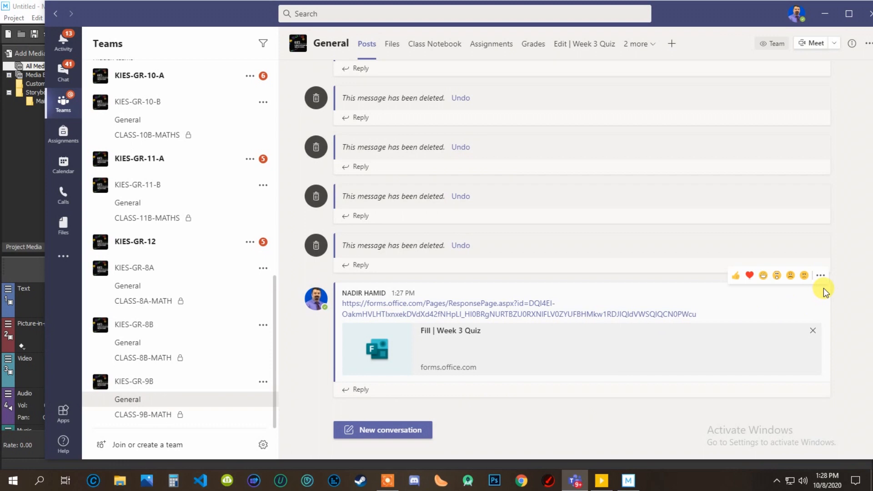
left_click(820, 276)
left_click(806, 336)
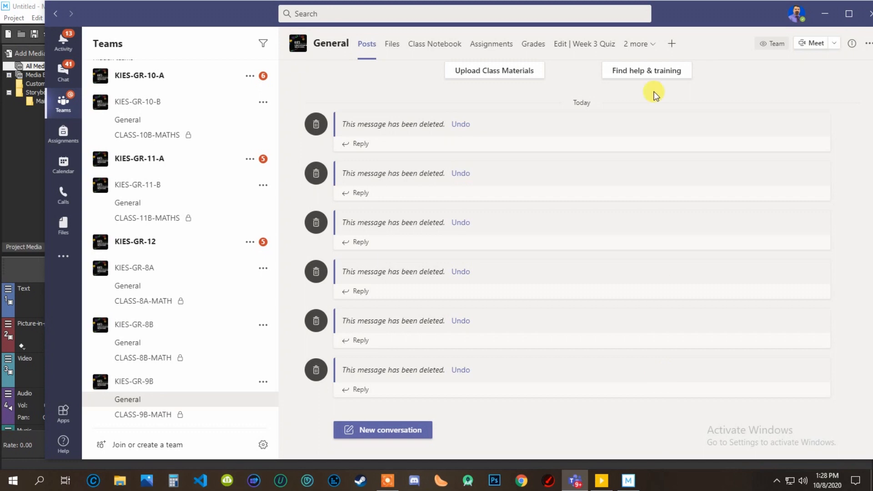
Begin adding a Forms tab to KIES-GR-9B General with posting to the channel turned off, and cancel it.
left_click(671, 47)
left_click(317, 135)
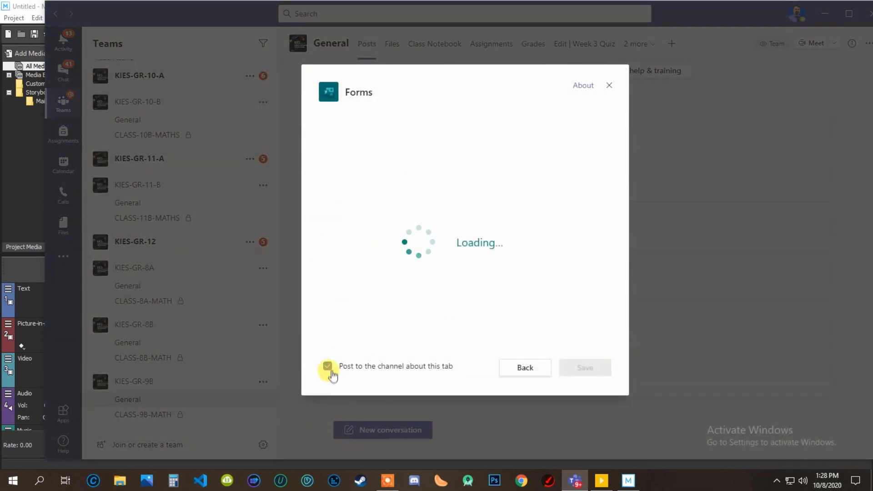
left_click(328, 368)
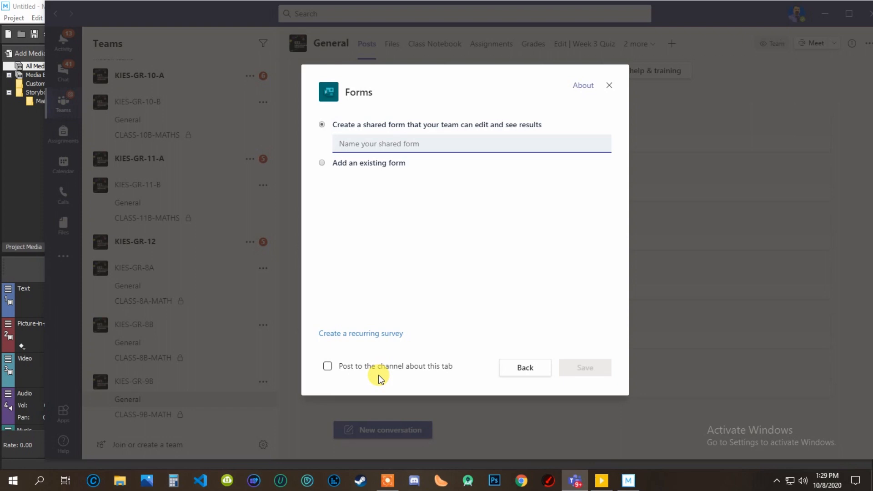
key("Escape")
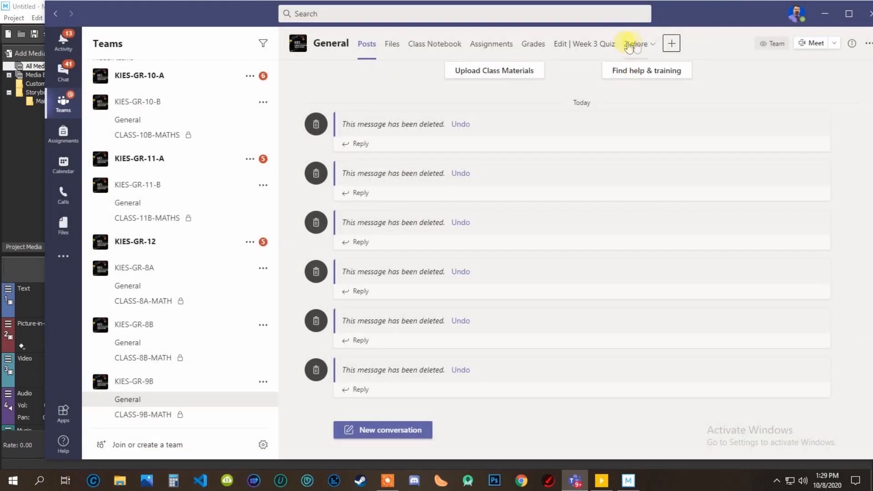
Examine the additional quiz tabs in KIES-GR-9B General and compare them with the KIES-GR-9A General channel.
left_click(640, 45)
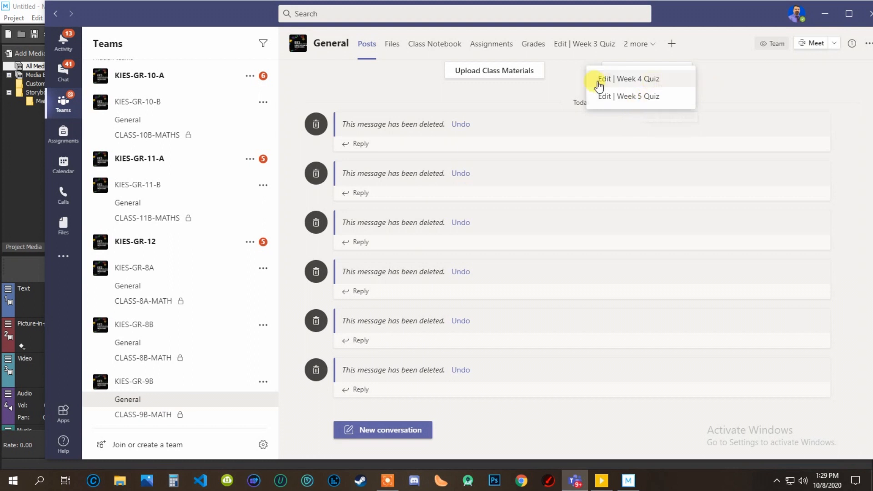
left_click(395, 84)
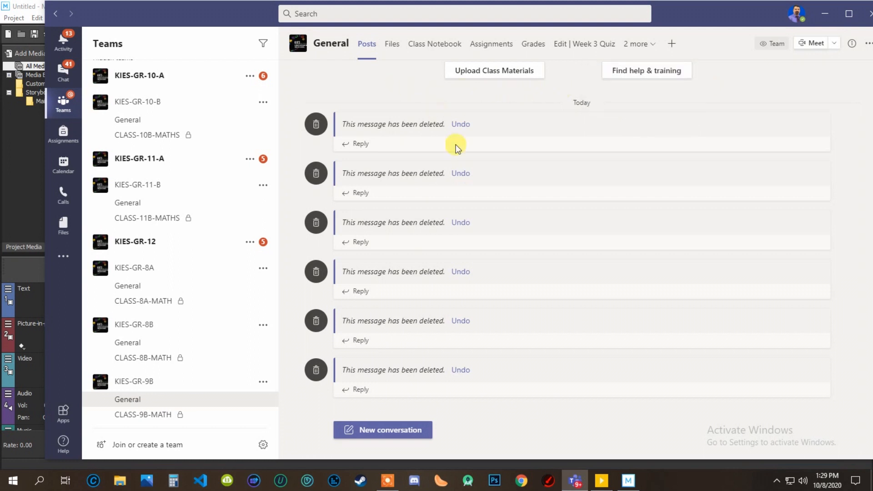
scroll(163, 214, "up", 3)
scroll(164, 210, "up", 3)
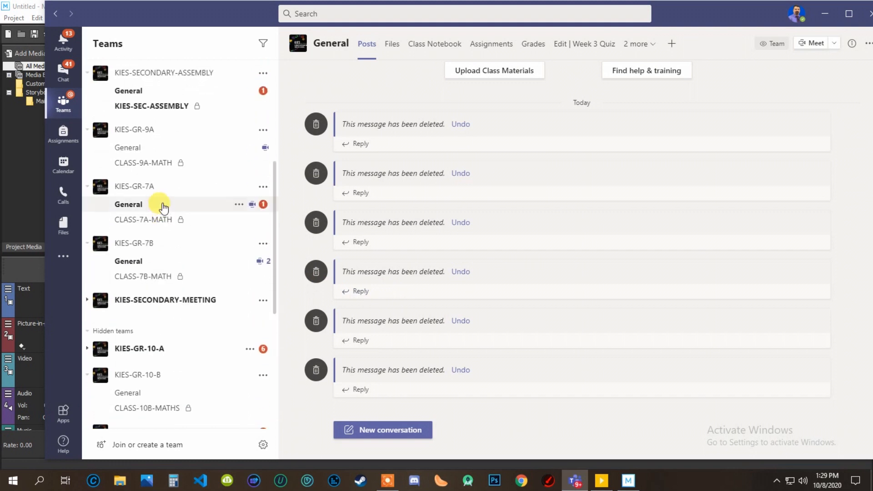
left_click(144, 147)
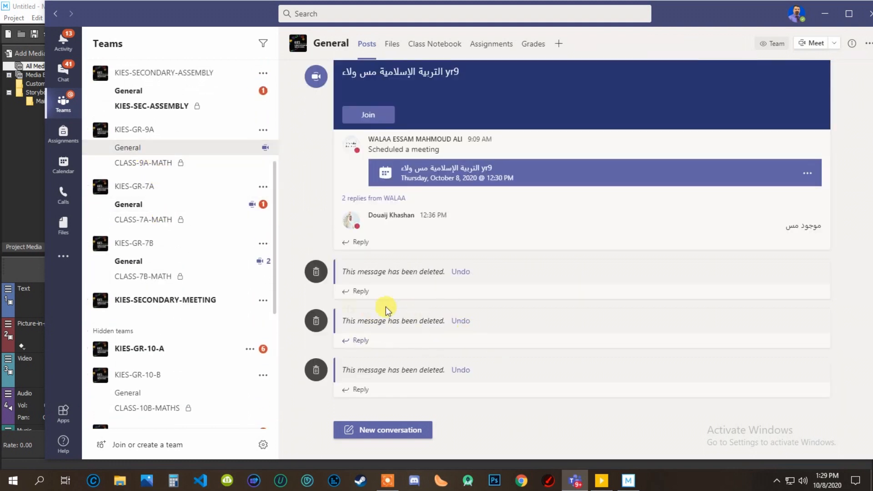
scroll(171, 407, "down", 6)
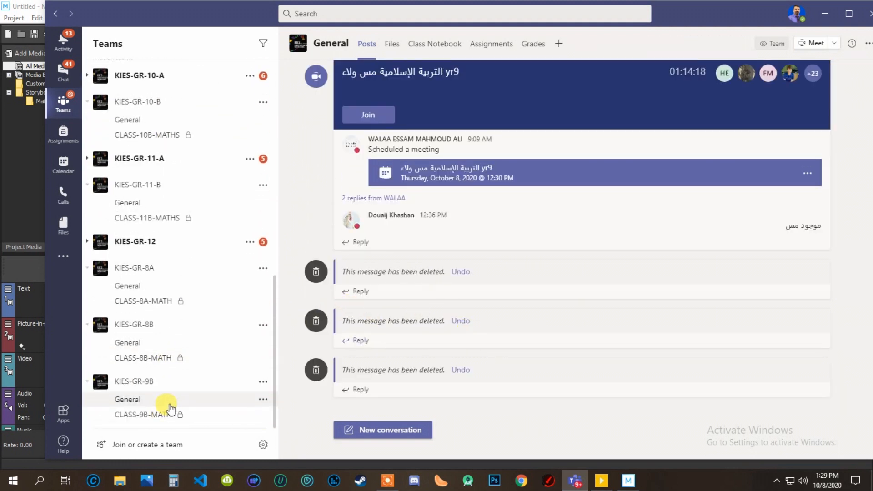
left_click(171, 407)
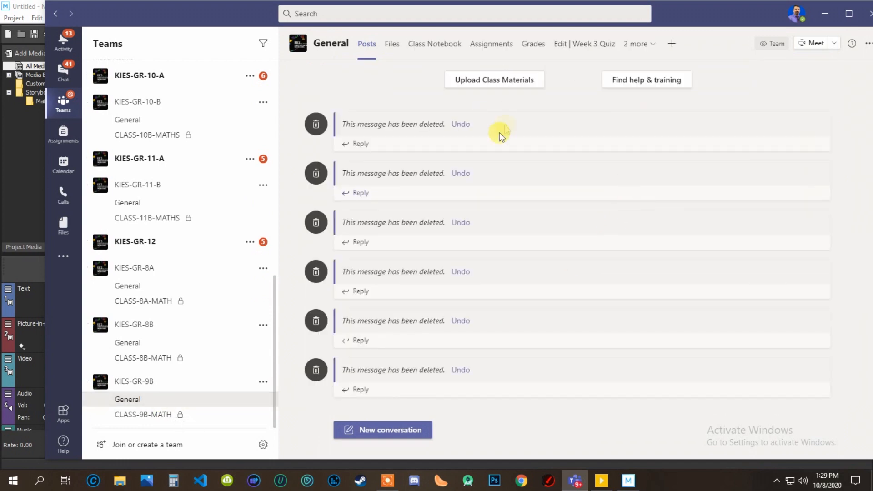
Open the Week 4 Quiz tab in KIES-GR-9B General and view its QR code and response link sharing options.
left_click(636, 43)
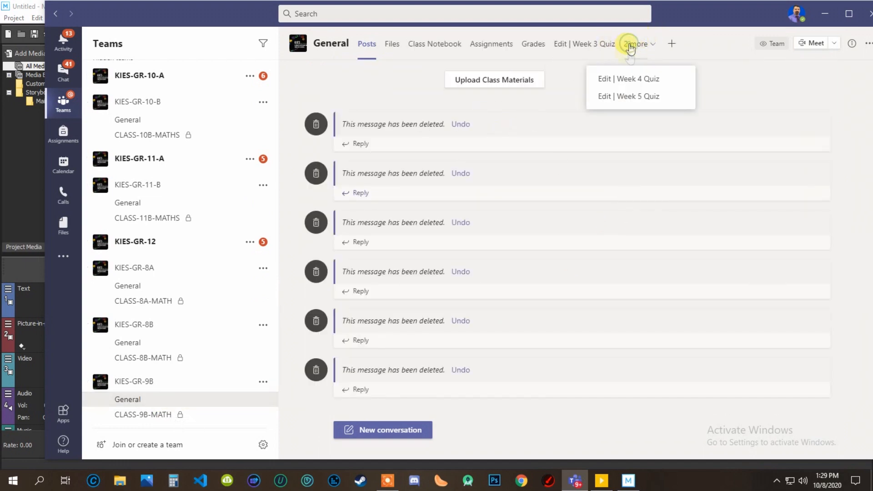
left_click(633, 81)
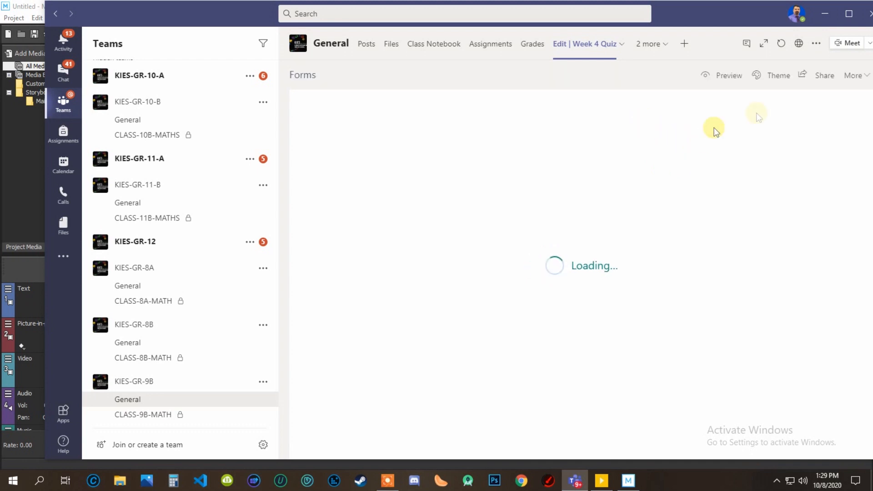
left_click(819, 76)
left_click(712, 227)
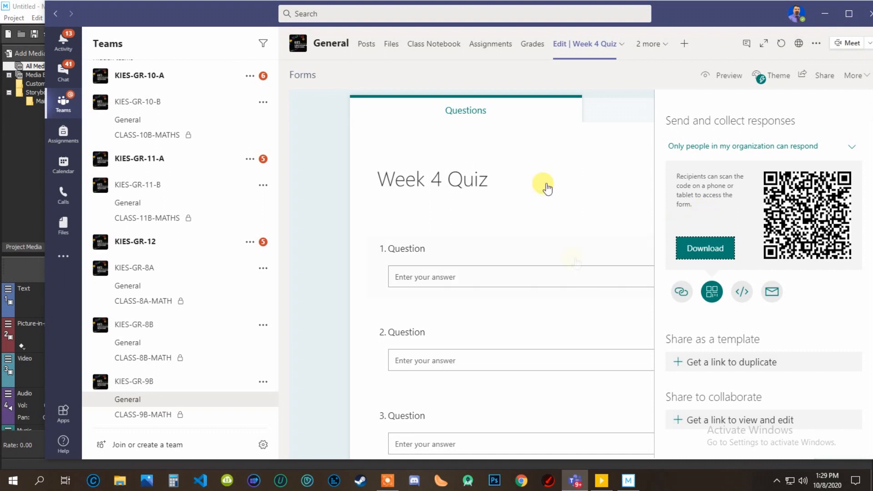
left_click(681, 294)
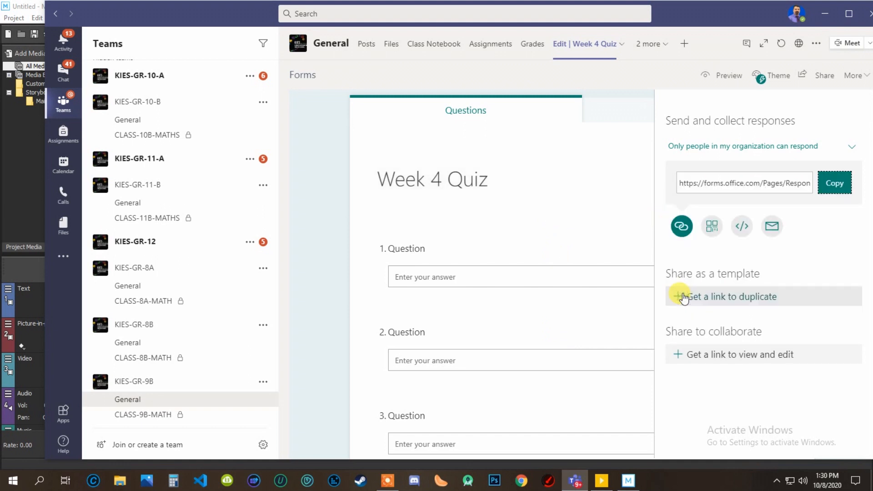
Examine the QR code, embed code and email options for sharing the Week 4 Quiz, closing the mail window that opens.
left_click(712, 226)
left_click(742, 292)
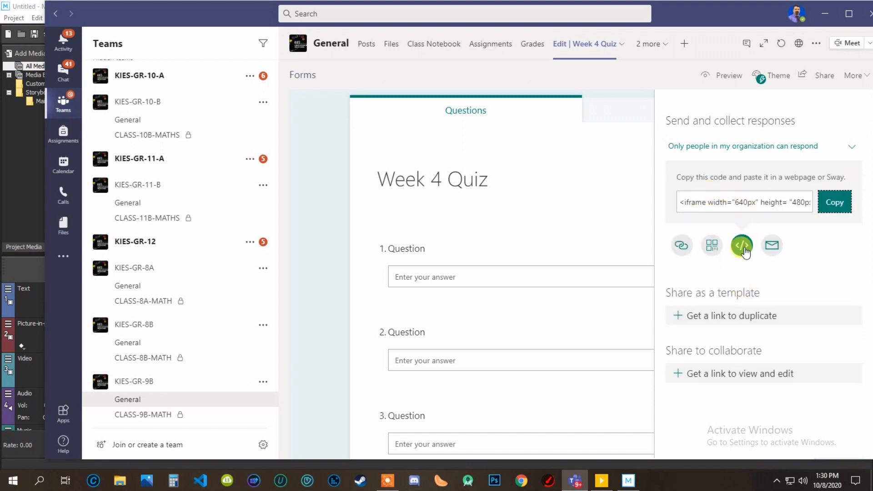
left_click(774, 250)
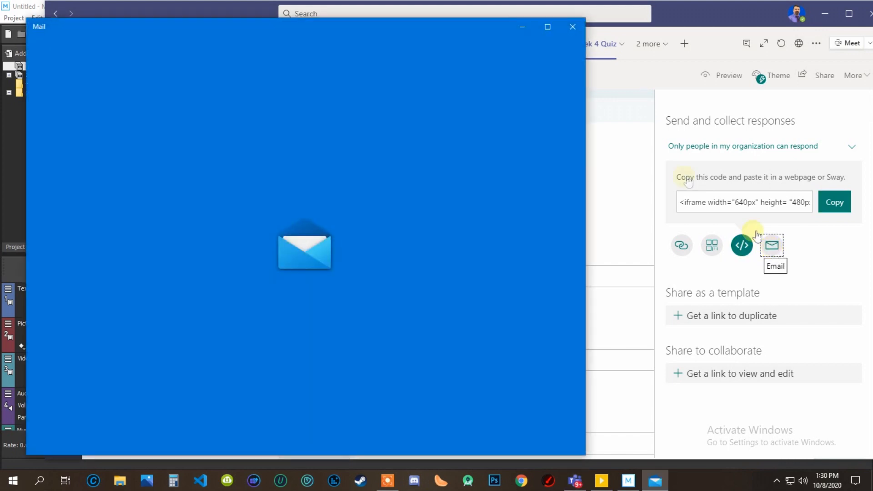
left_click(572, 28)
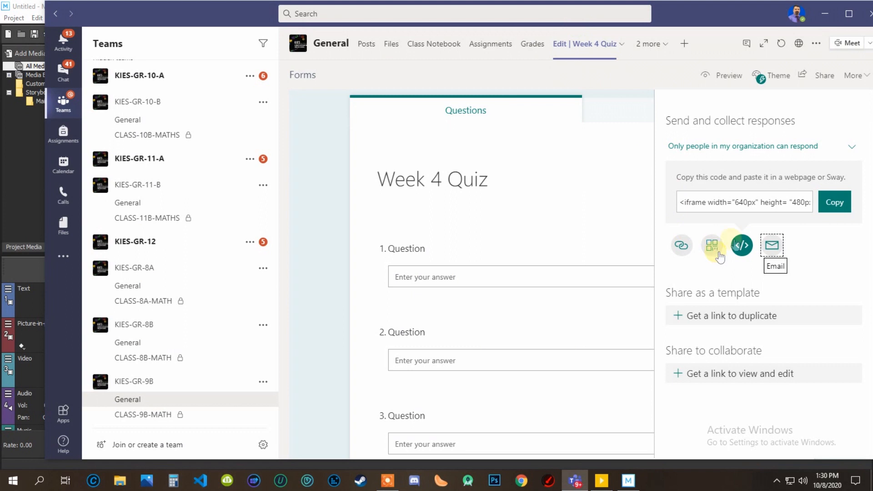
left_click(772, 245)
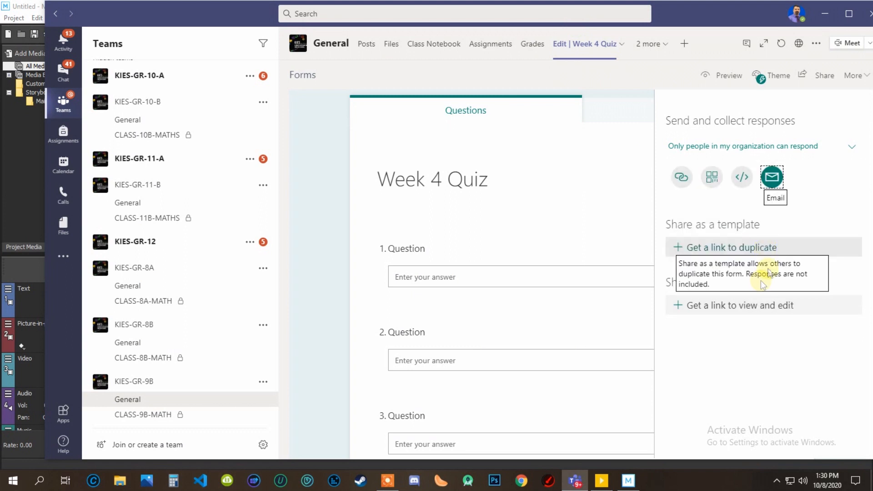
Open the Week 4 Quiz settings and allow anyone with the link to respond.
left_click(854, 77)
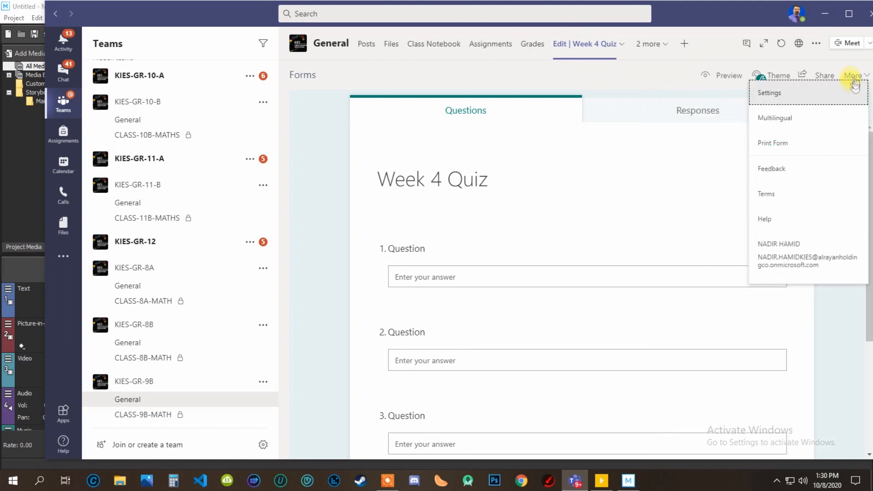
left_click(803, 95)
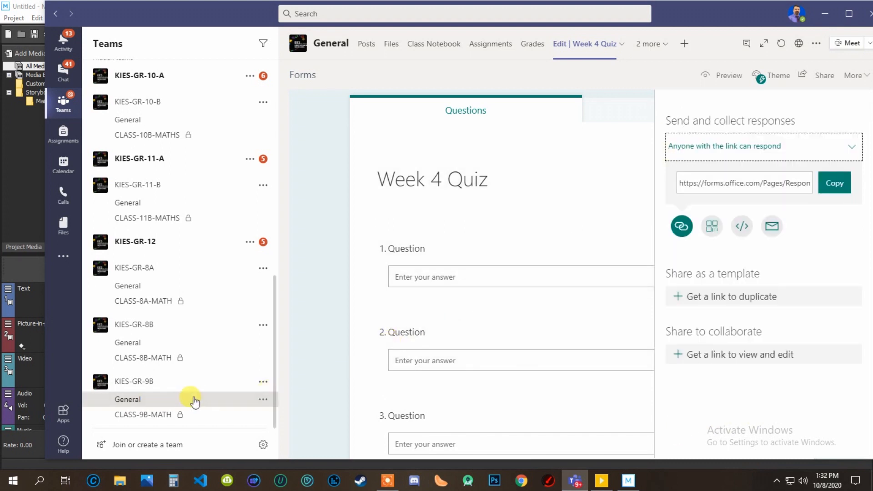
Examine which existing forms can be added as a Forms tab in KIES-GR-9B General, and cancel without adding one.
left_click(179, 405)
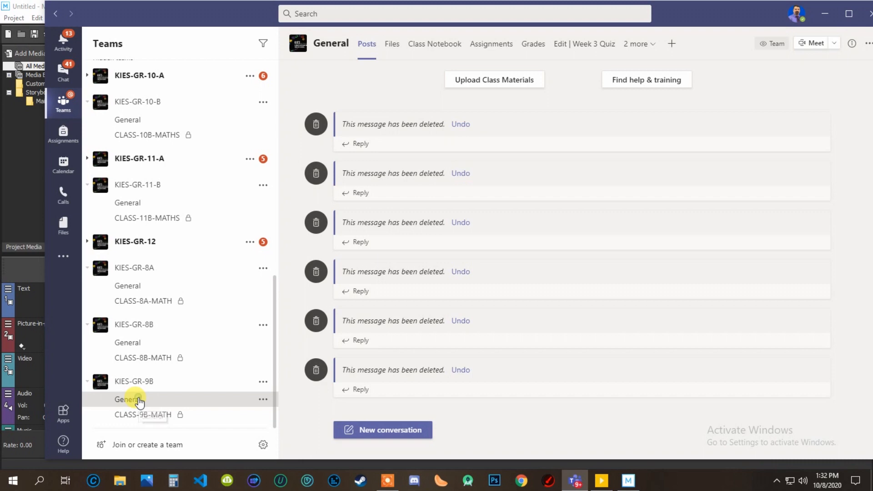
left_click(673, 46)
left_click(315, 146)
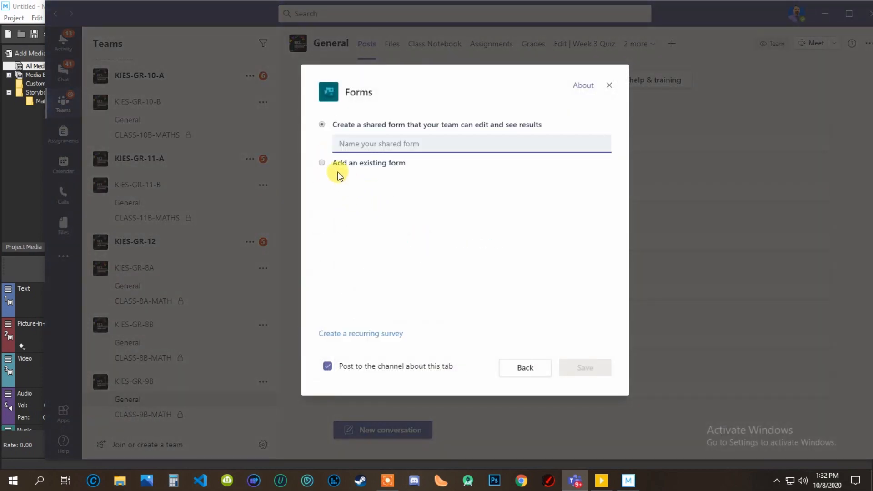
left_click(322, 163)
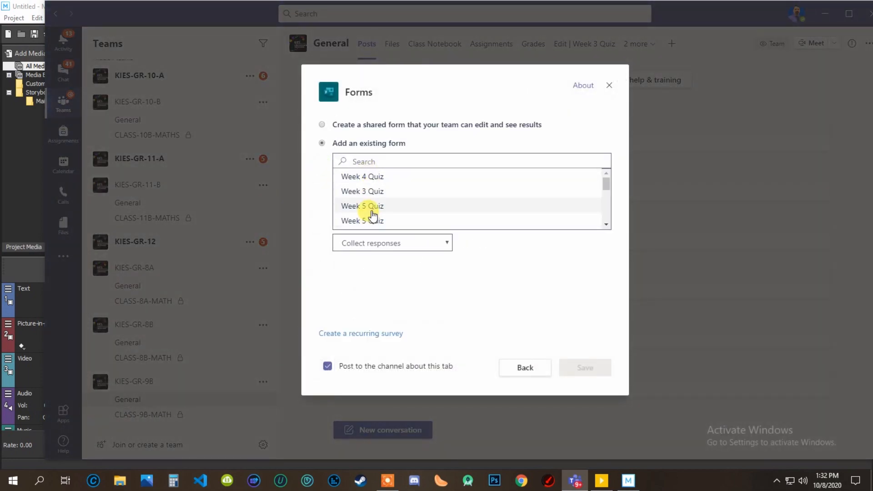
left_click(610, 85)
Examine the existing and shared form options for a new Forms tab in KIES-GR-9A General, and cancel without adding one.
scroll(189, 205, "up", 6)
left_click(182, 205)
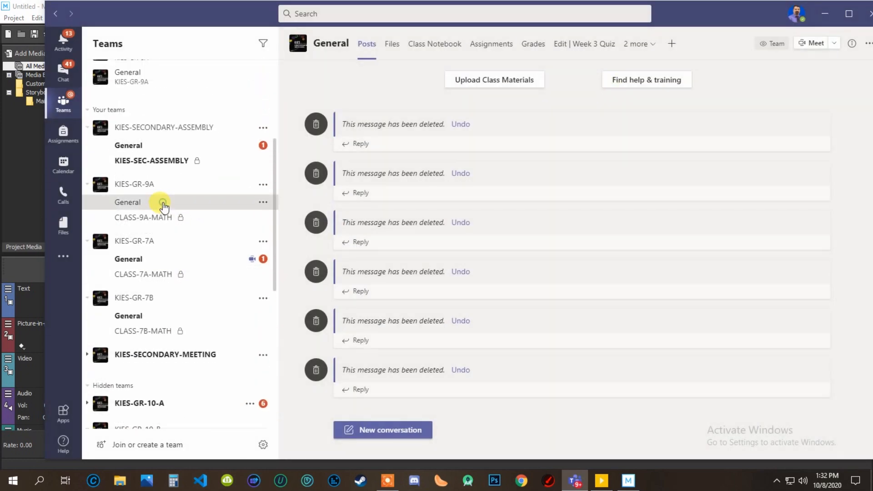
left_click(559, 43)
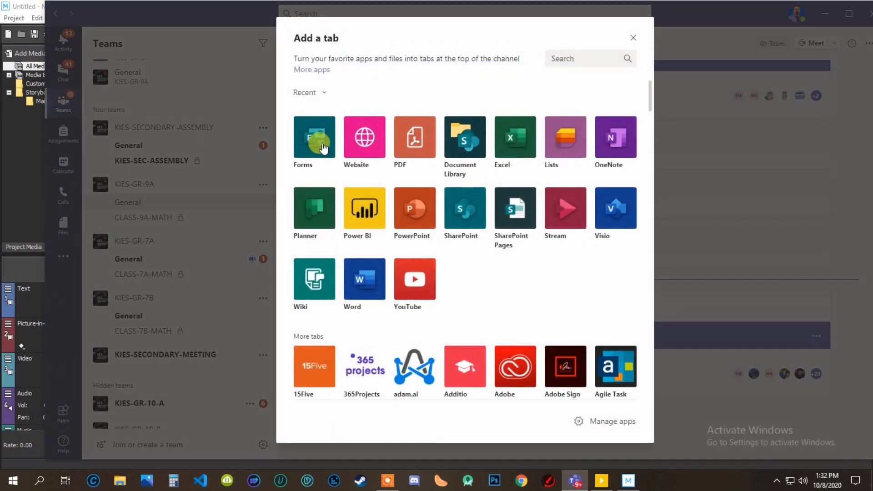
left_click(322, 146)
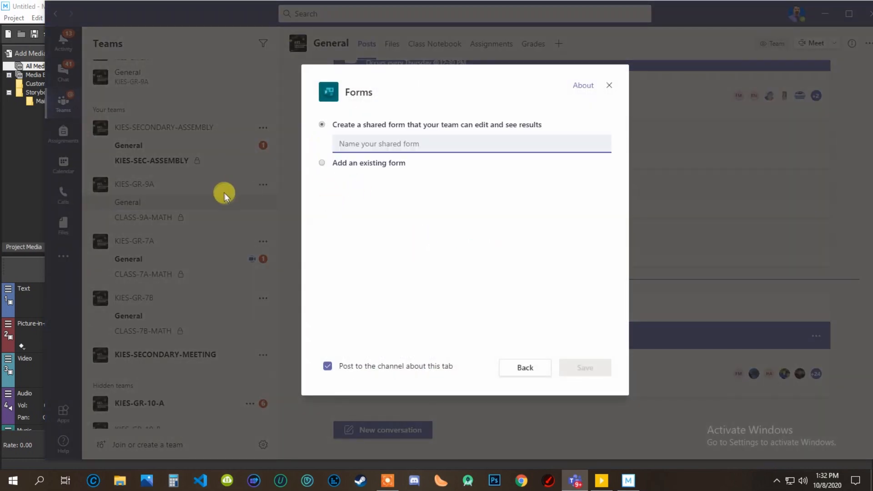
left_click(322, 164)
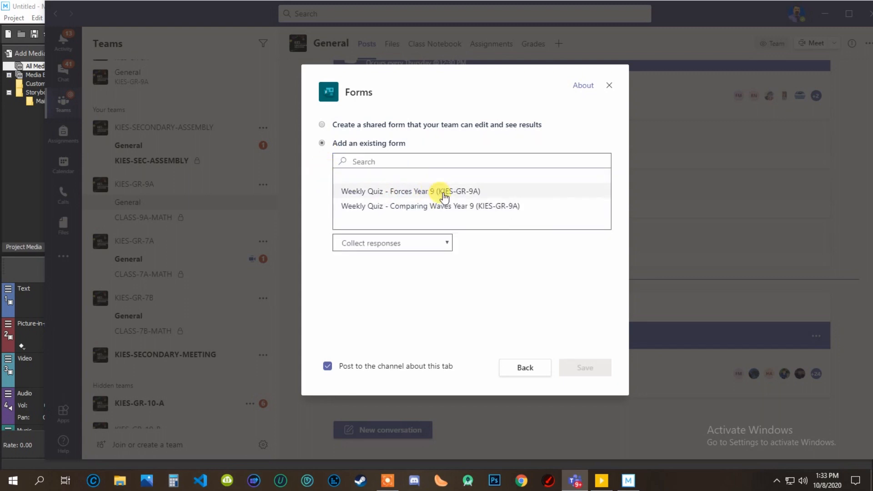
left_click(322, 125)
left_click(526, 370)
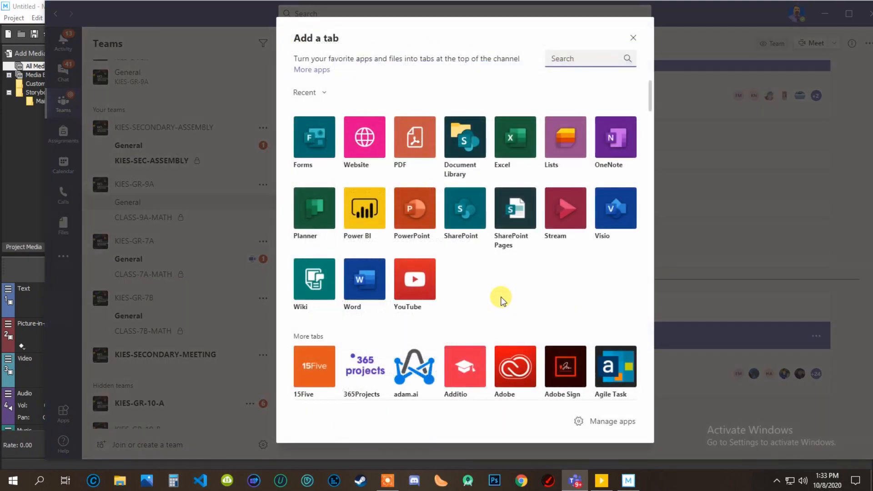
left_click(468, 221)
left_click(633, 37)
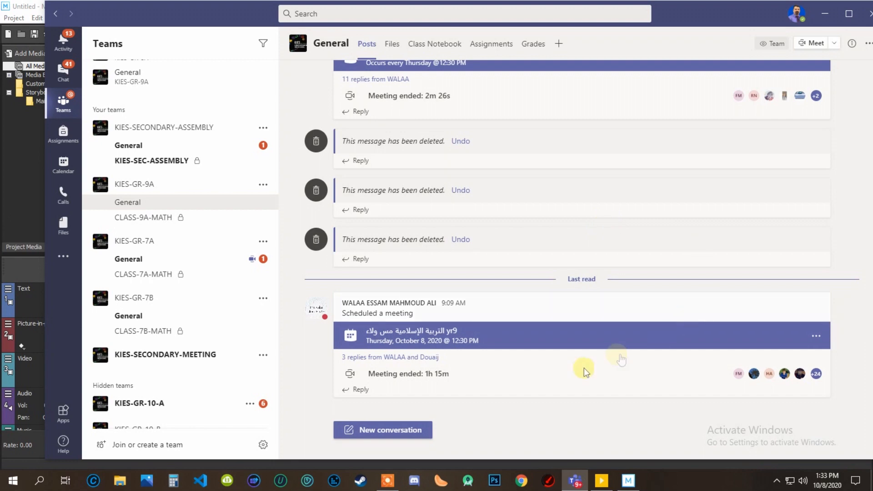
left_click(389, 481)
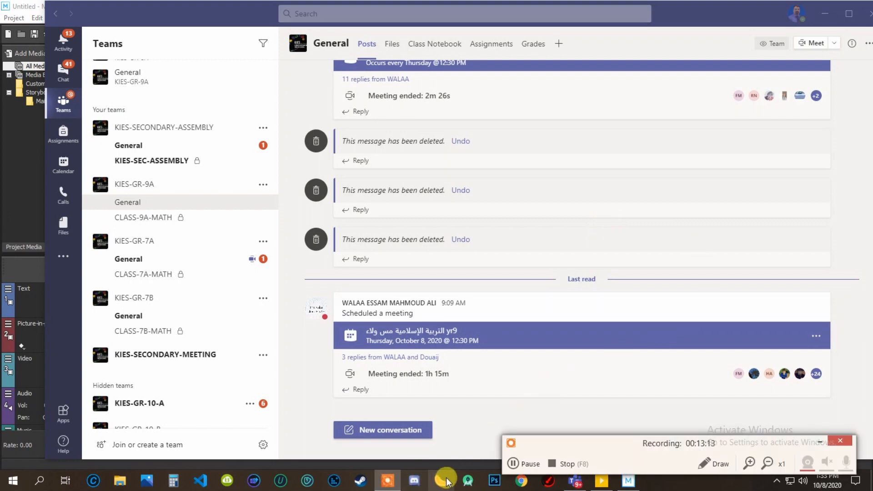